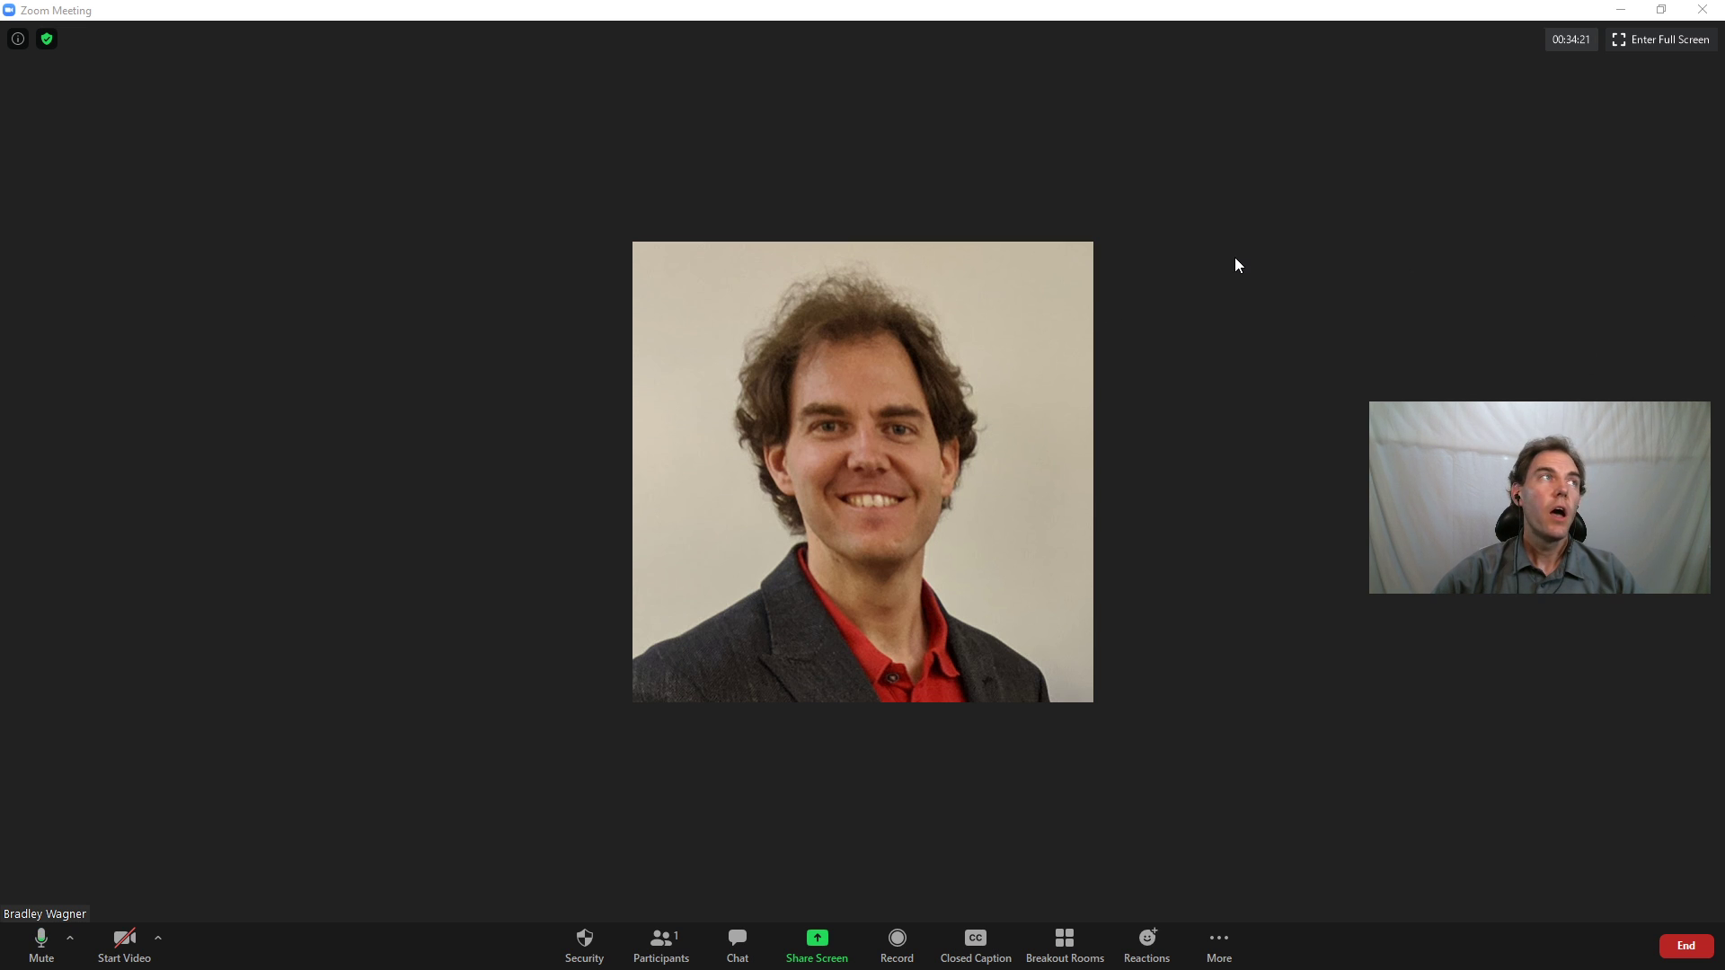
Copy the meeting's invite link from the meeting information and switch to Chrome with a new incognito window.
left_click(19, 42)
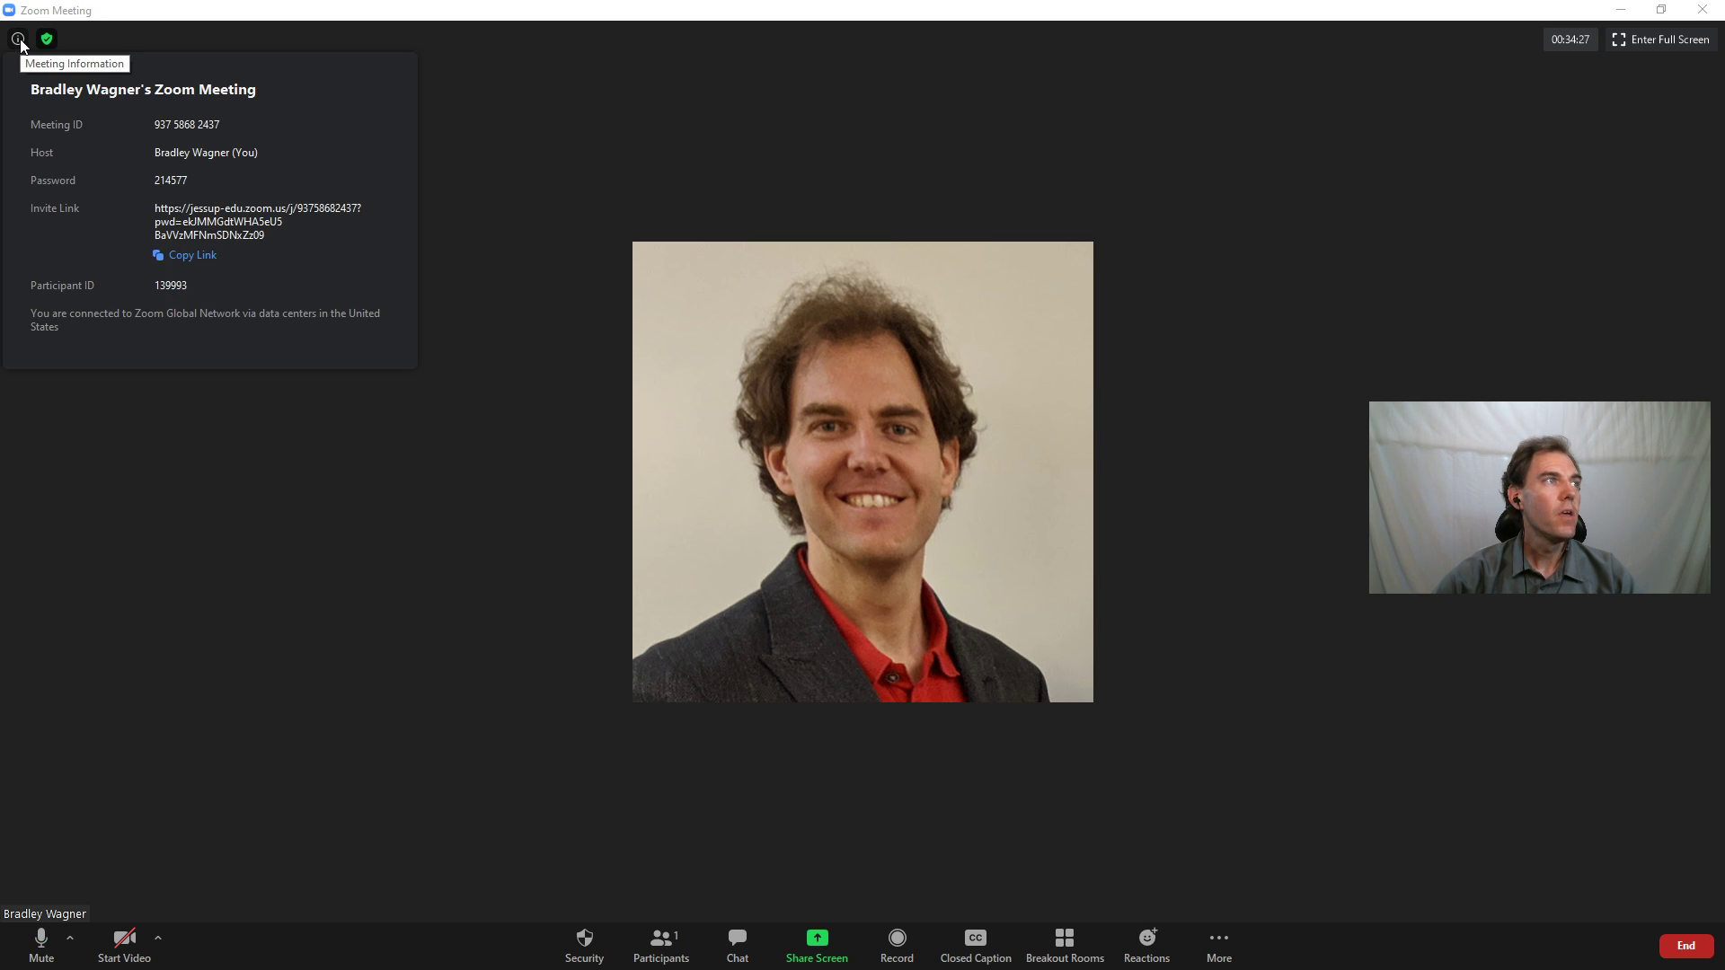
left_click(204, 261)
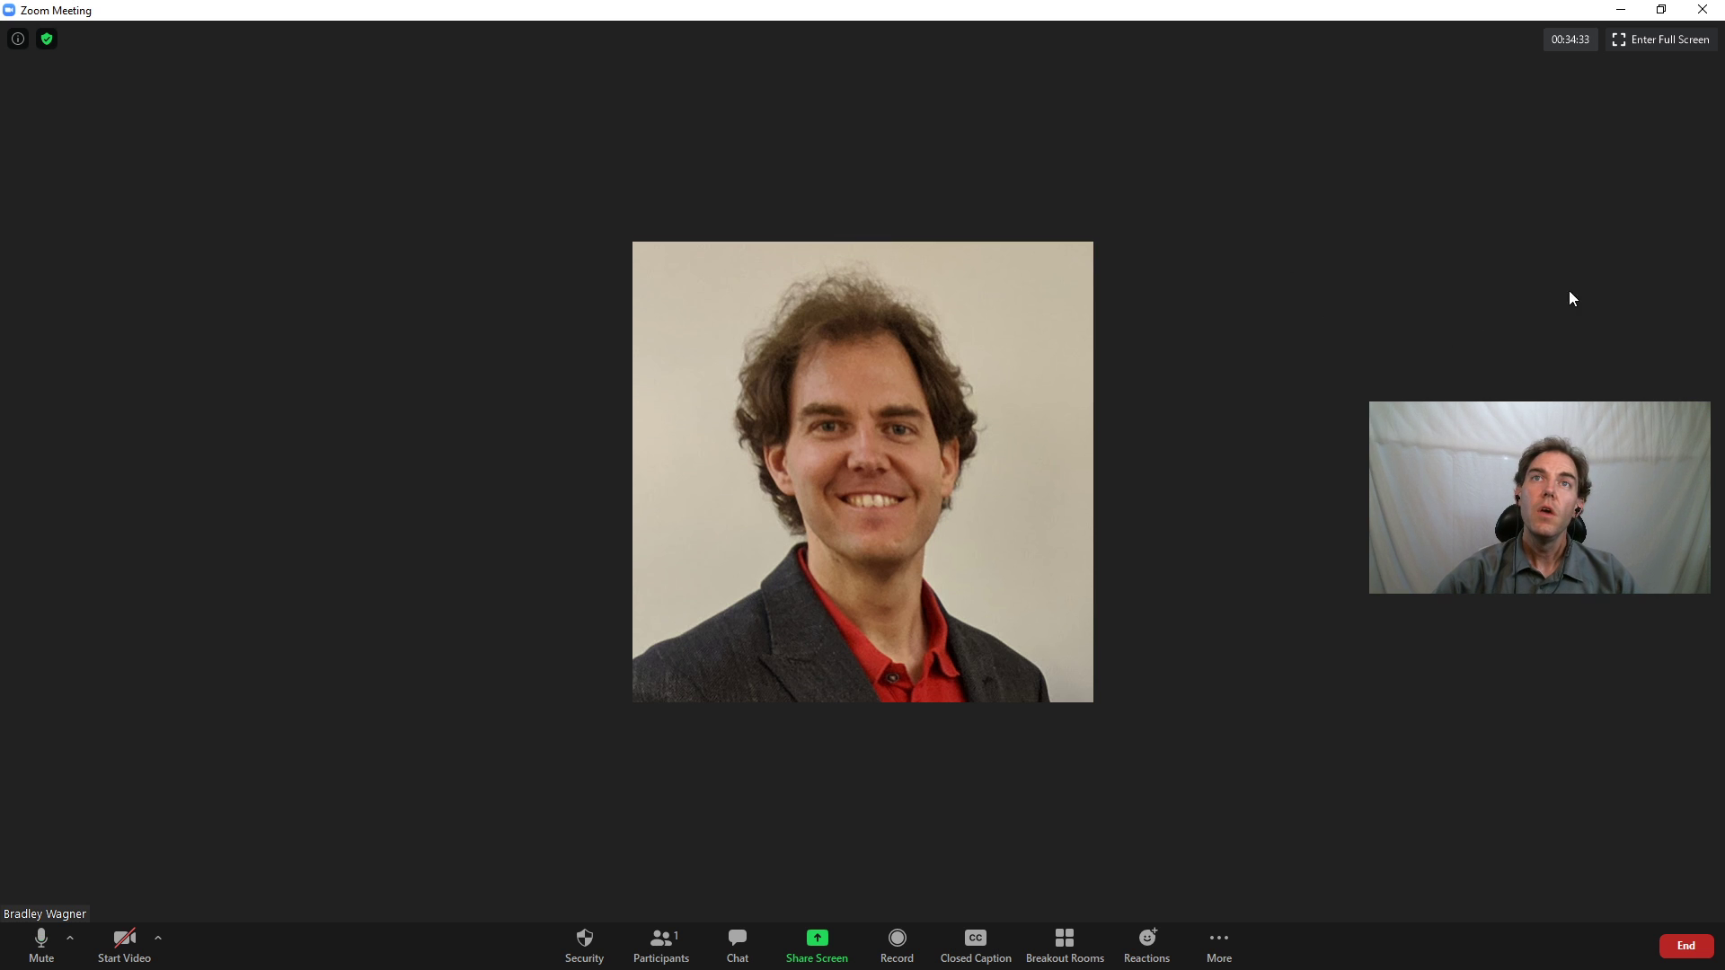
key("alt+Tab")
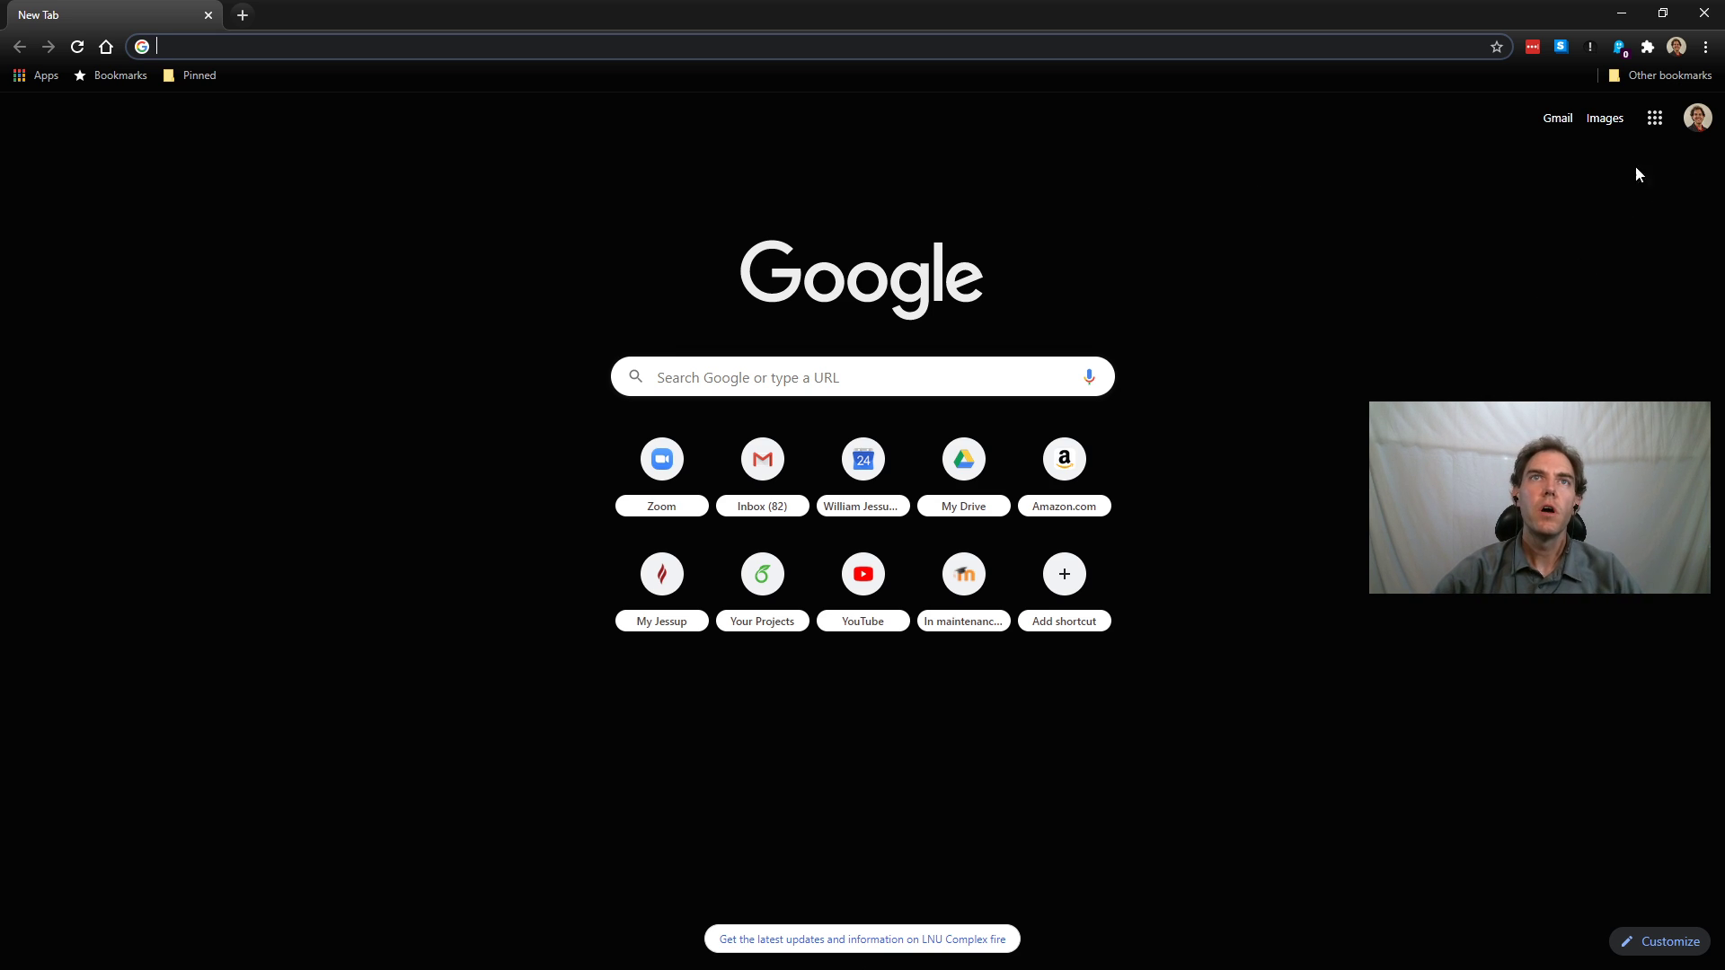
left_click(1707, 50)
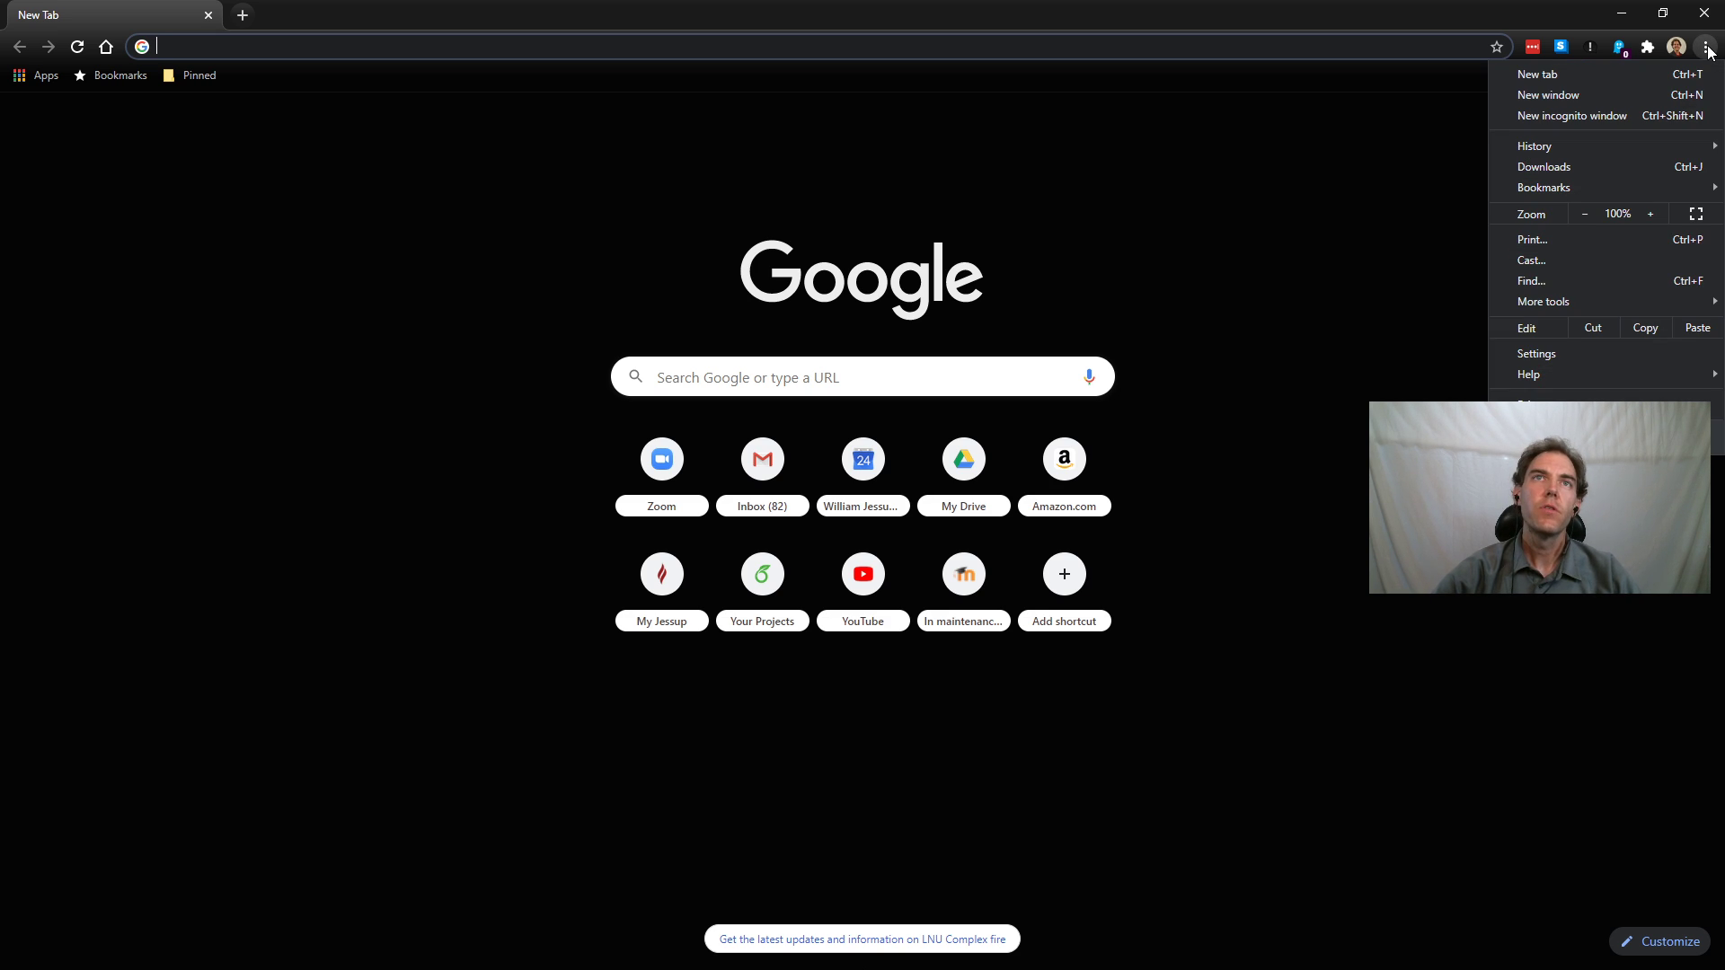
left_click(1601, 117)
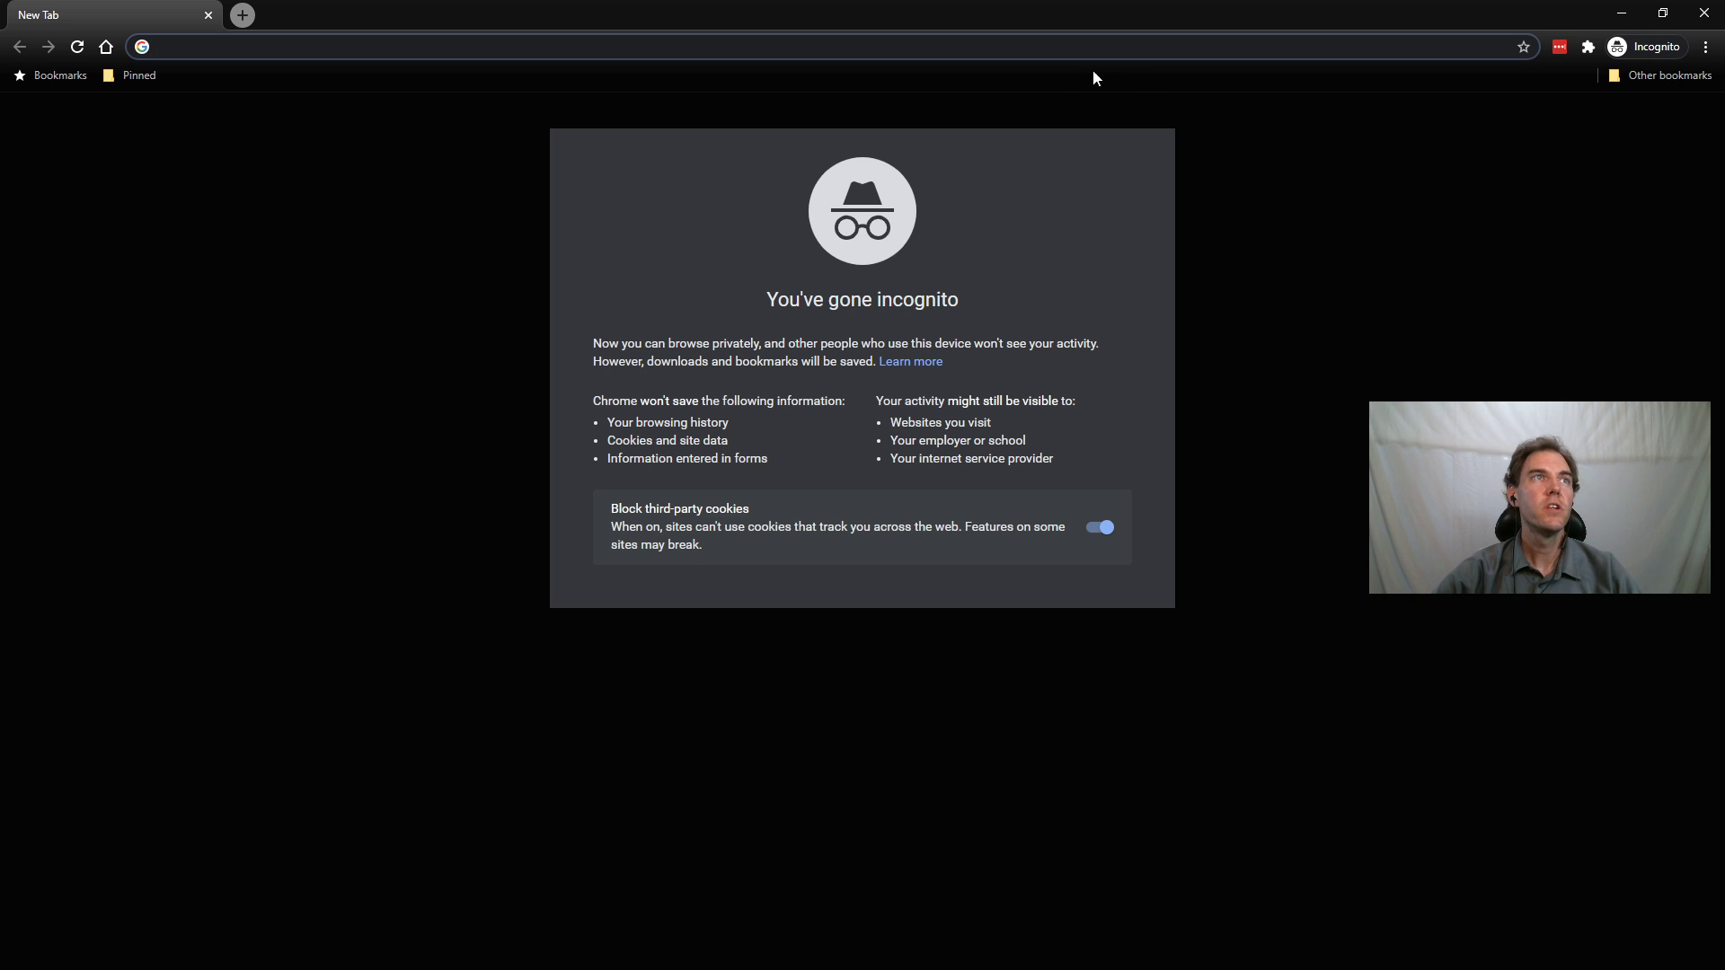
Load the copied invite link in the incognito window, decline opening the Zoom app, and choose to join from the browser.
right_click(1040, 49)
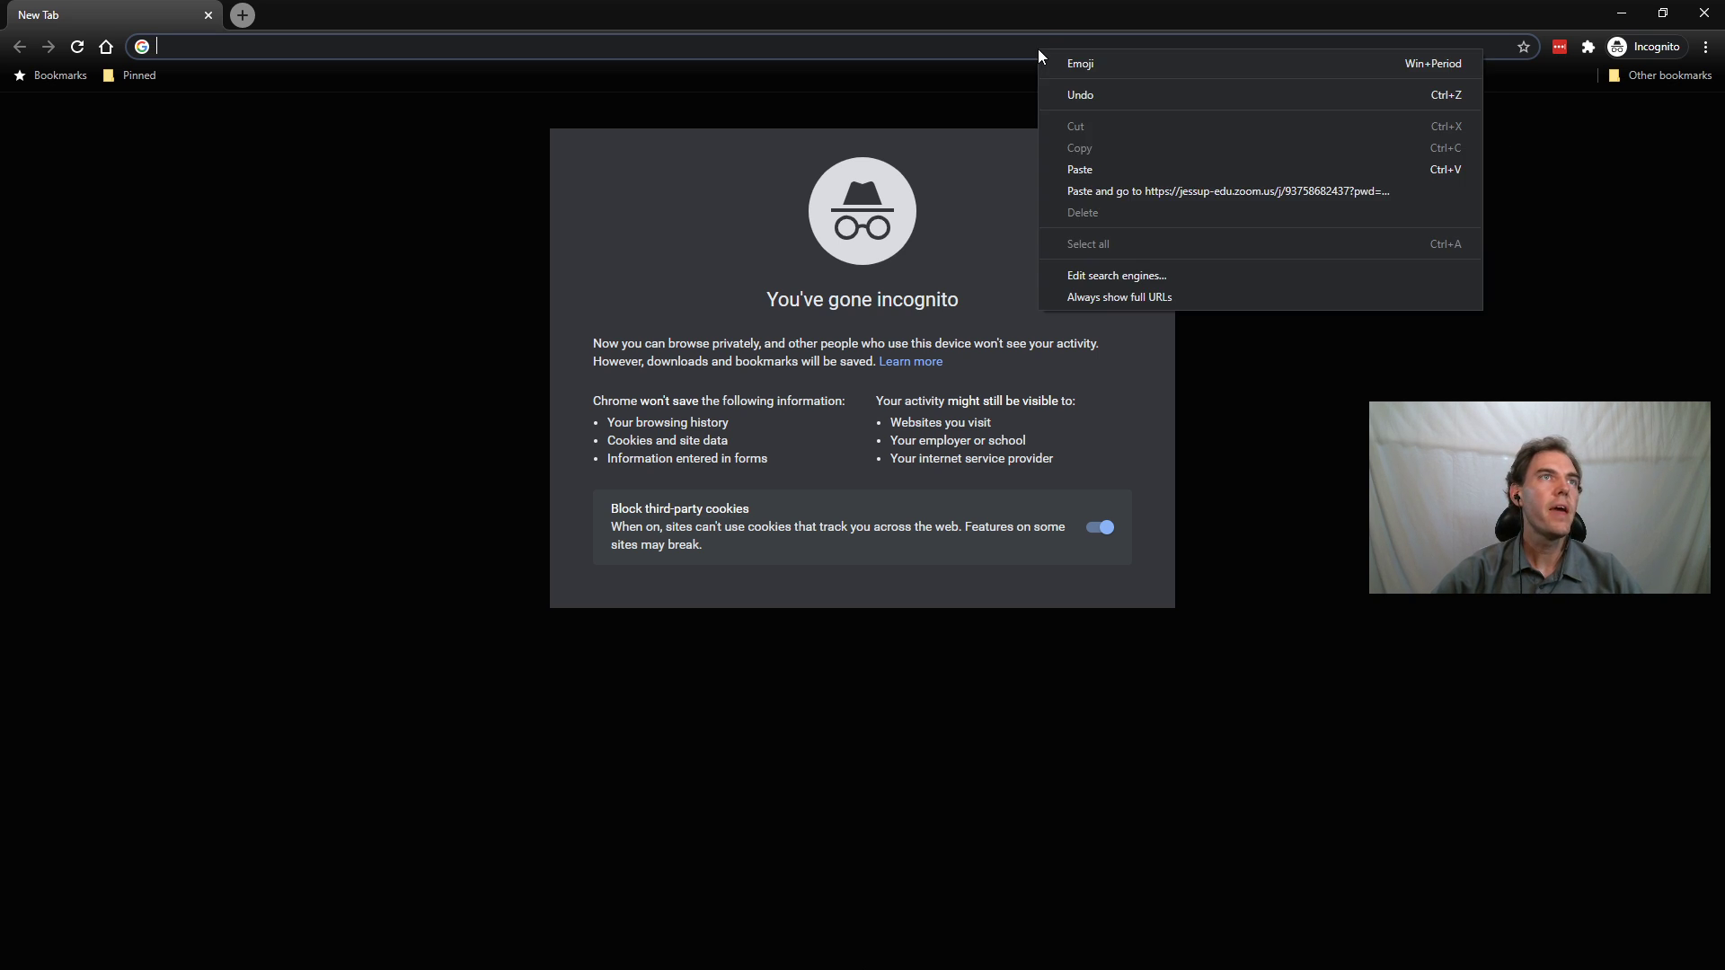
left_click(1101, 169)
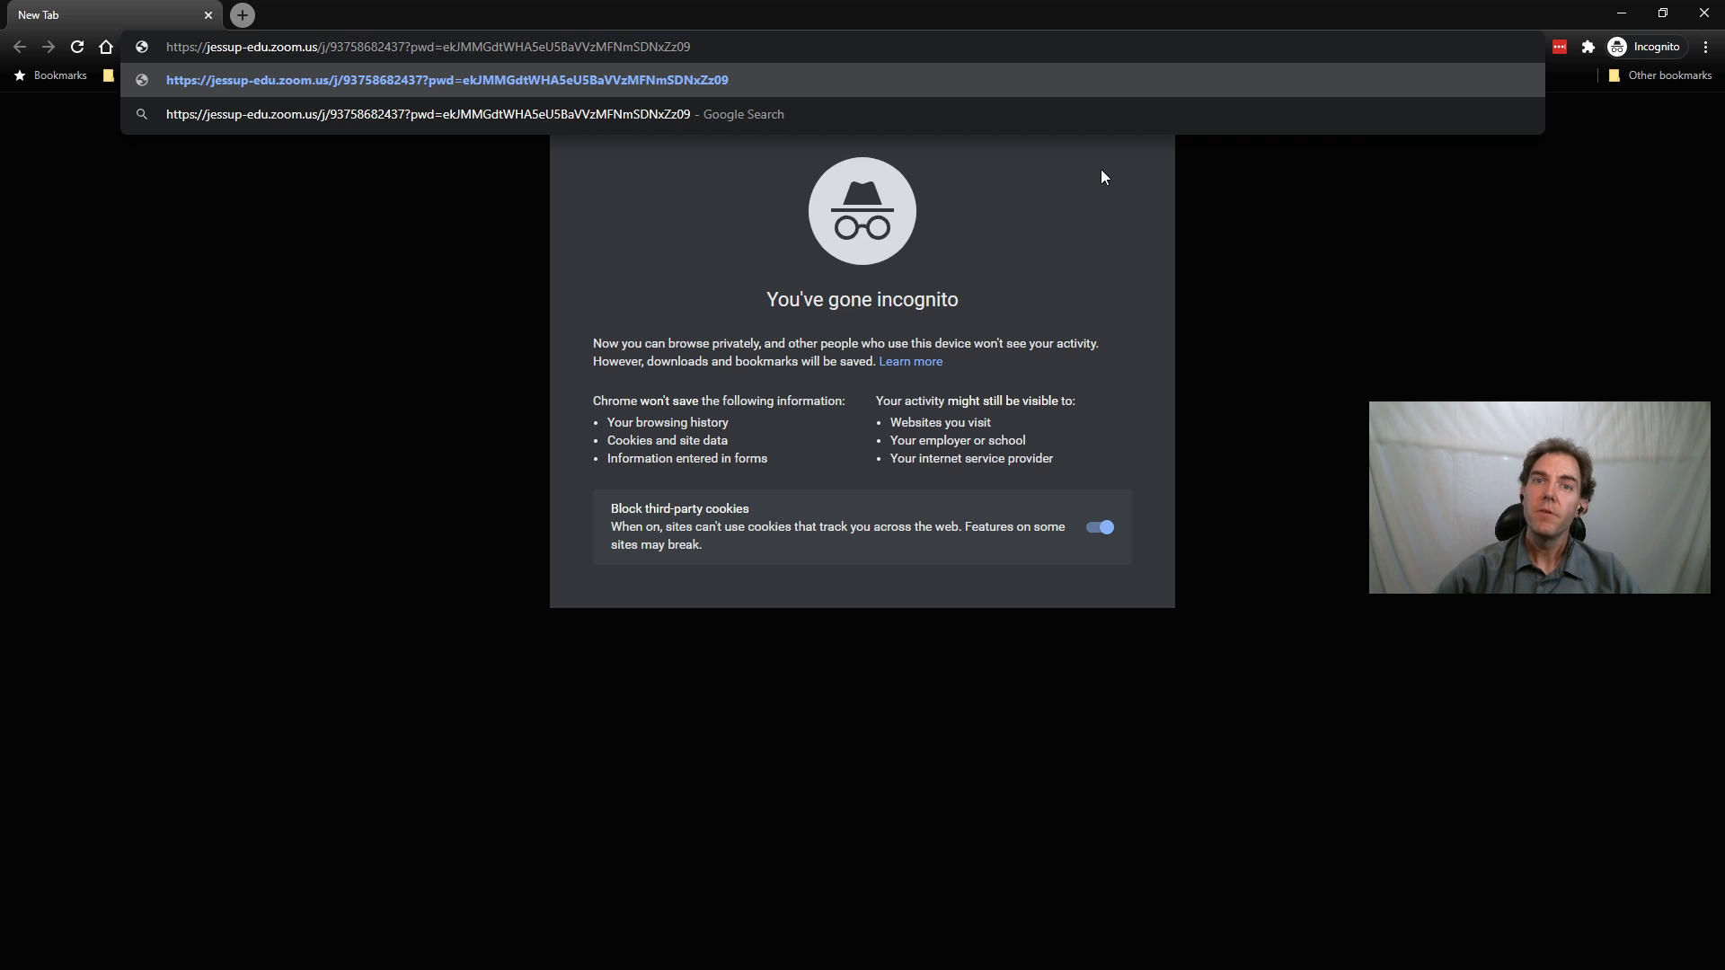
key("Return")
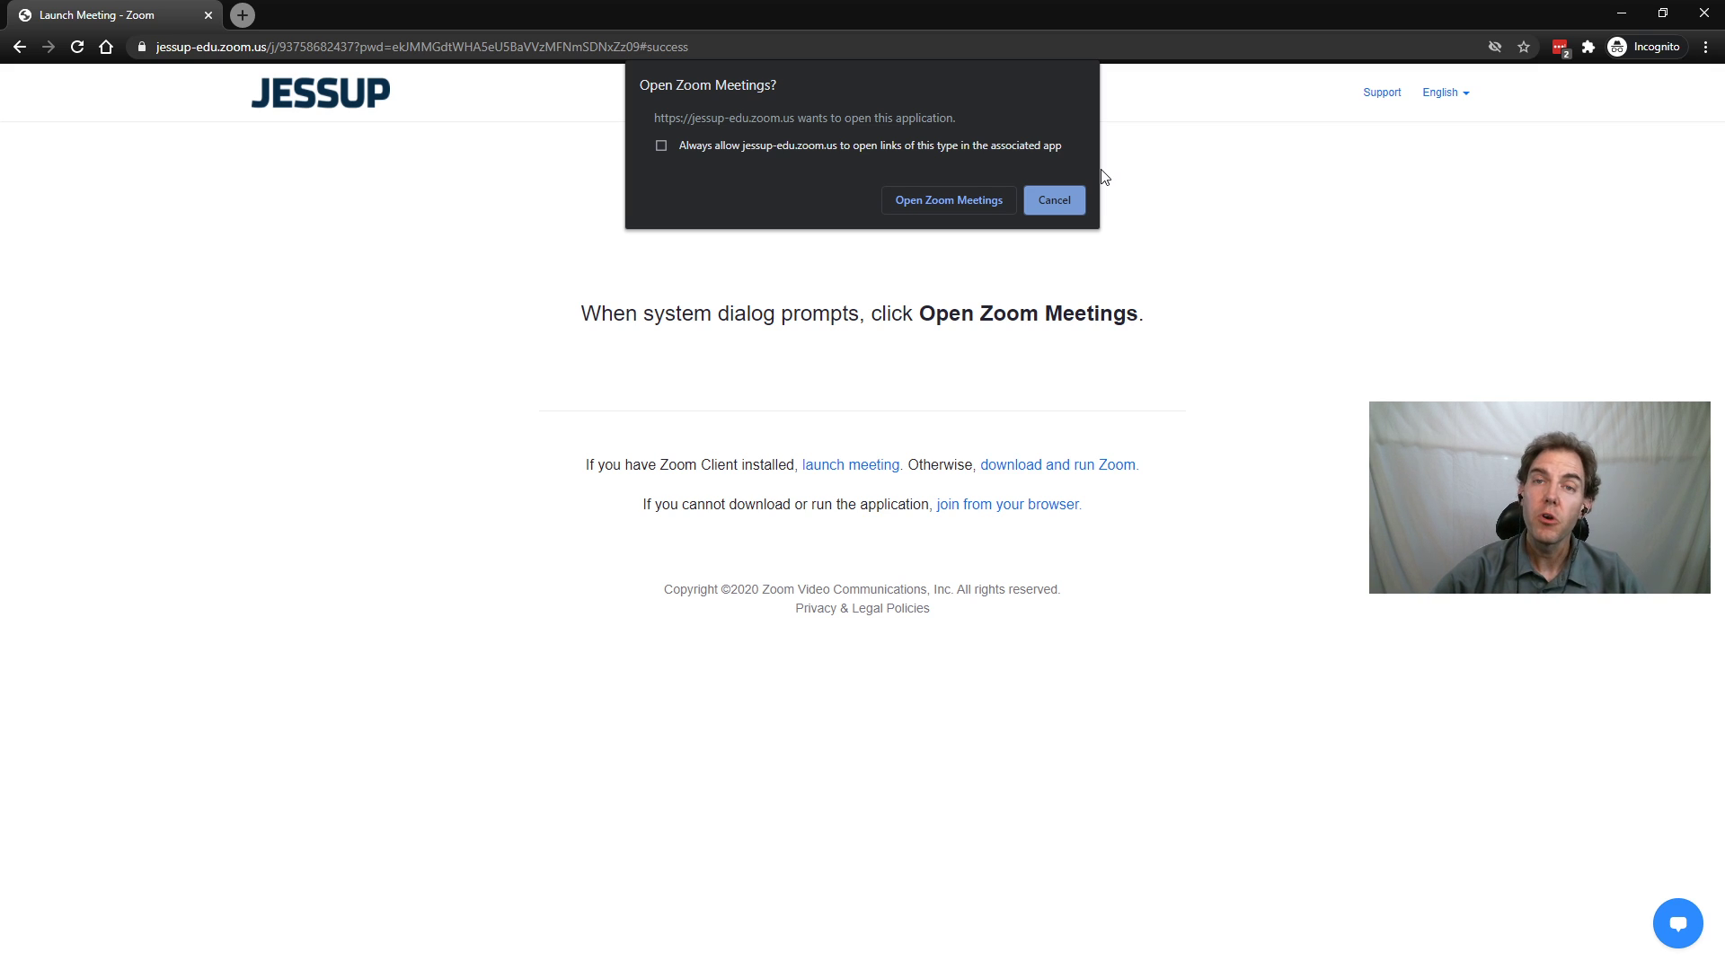
left_click(1057, 201)
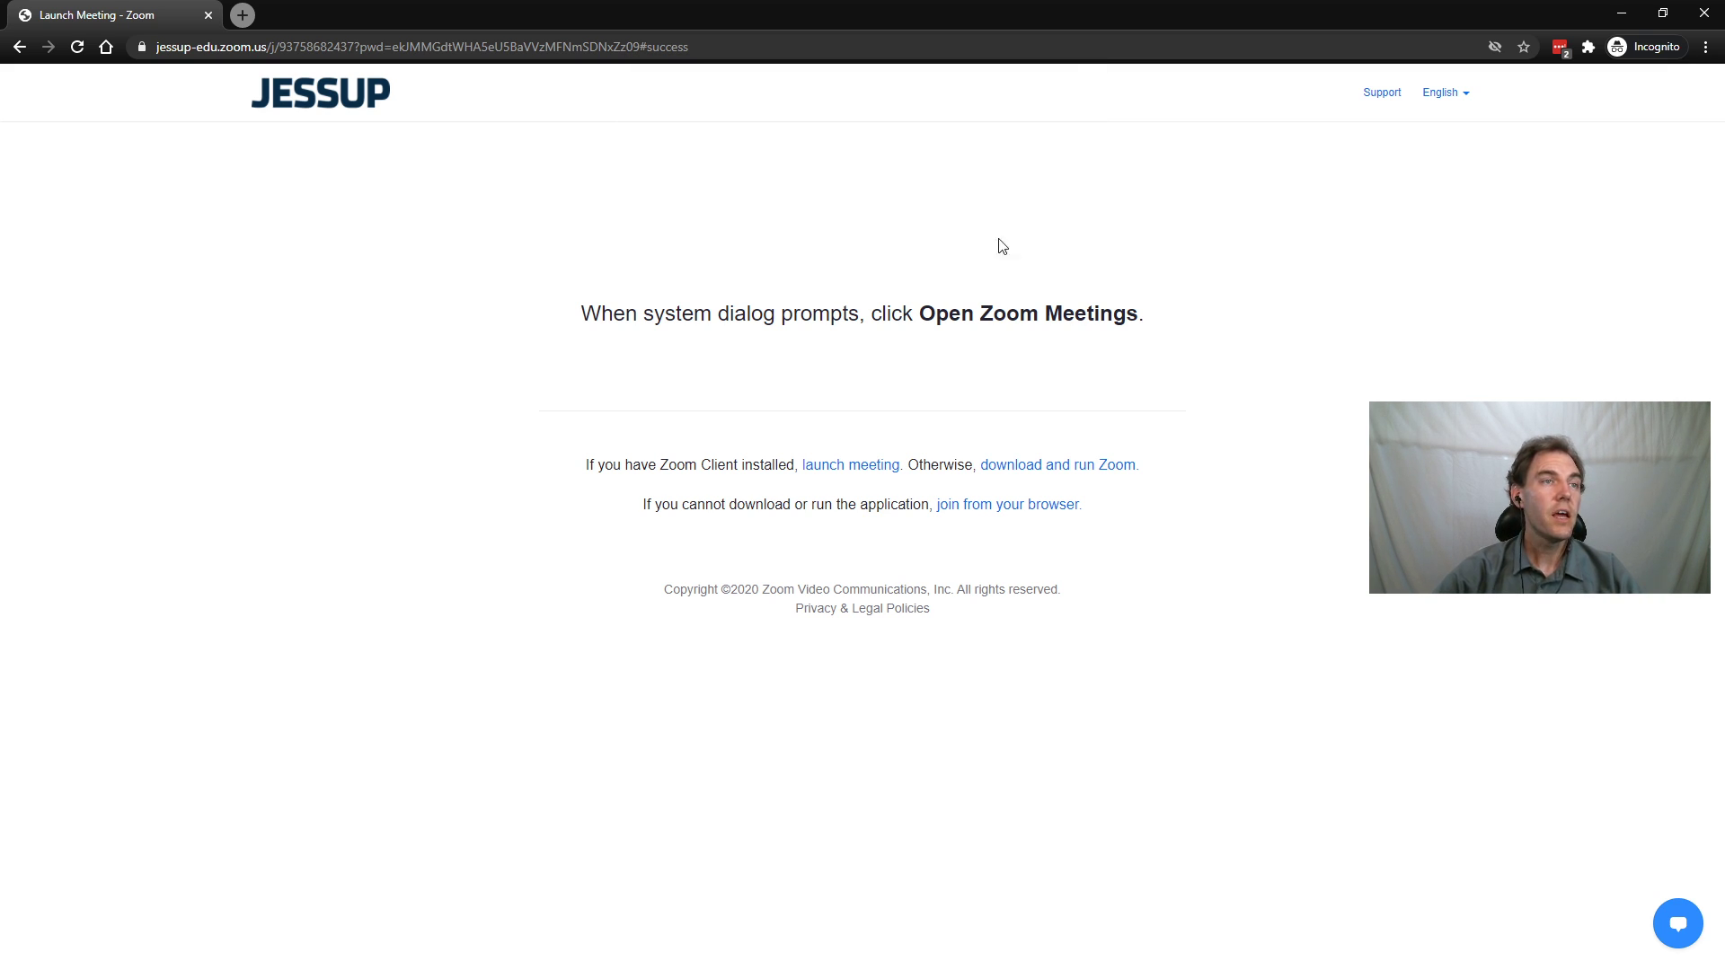
left_click(1015, 508)
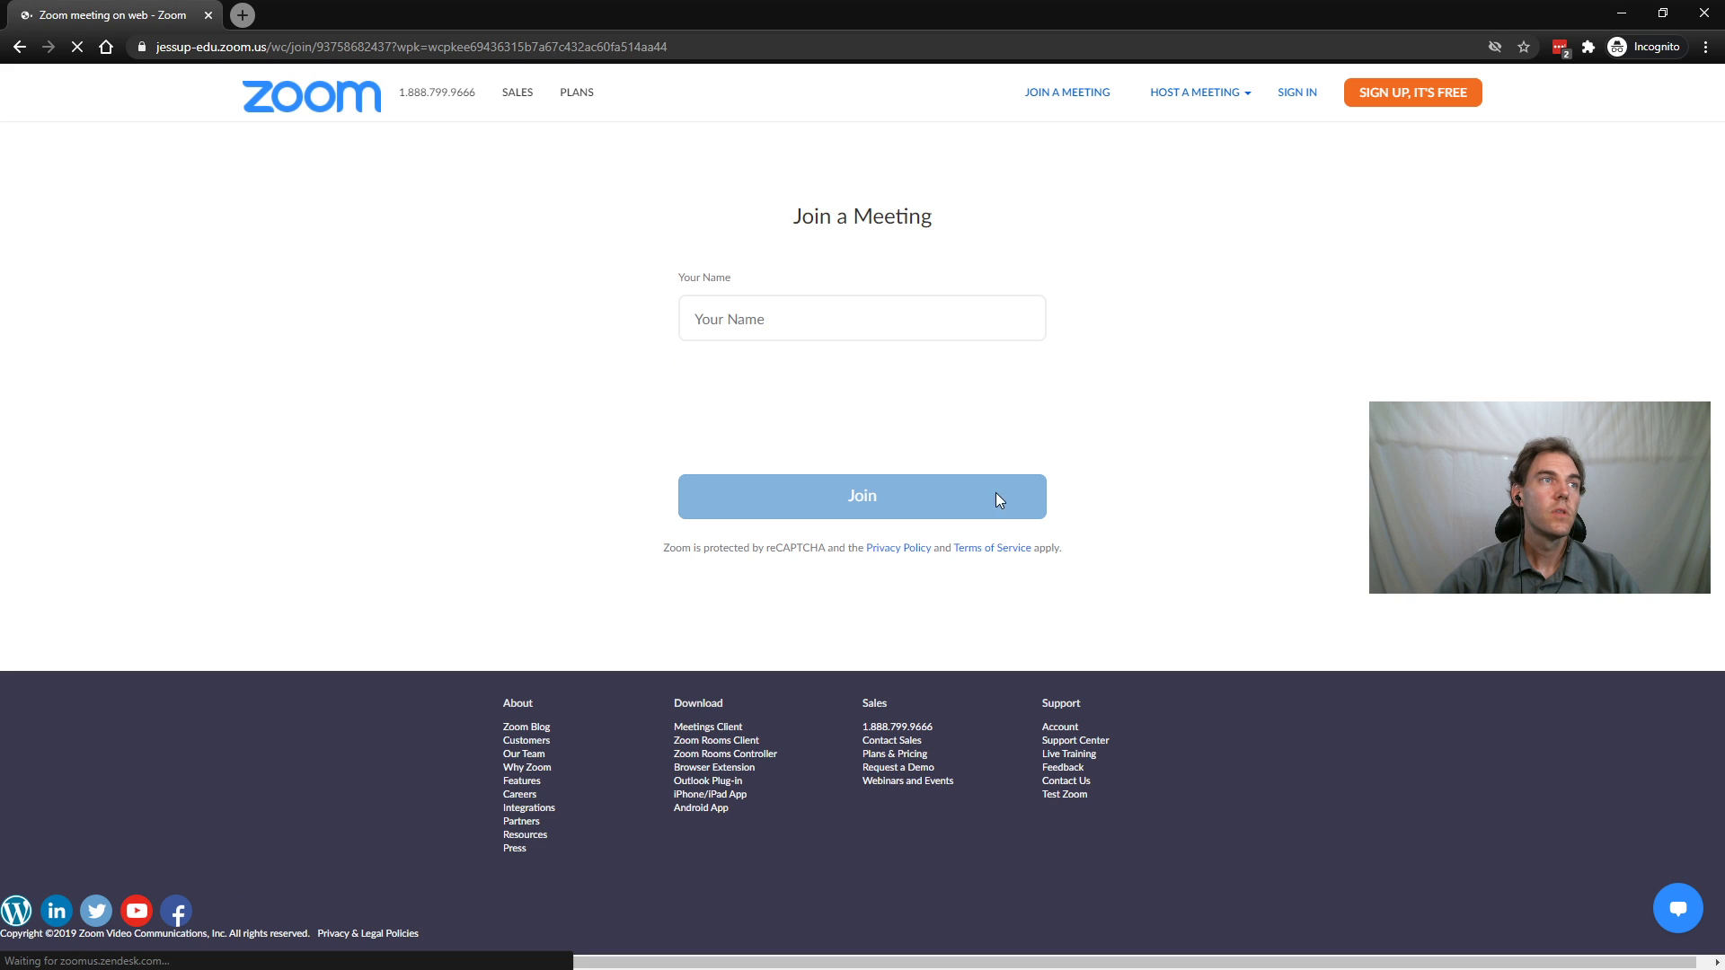
Enter "Participant 1" as the name for joining the meeting.
left_click(832, 318)
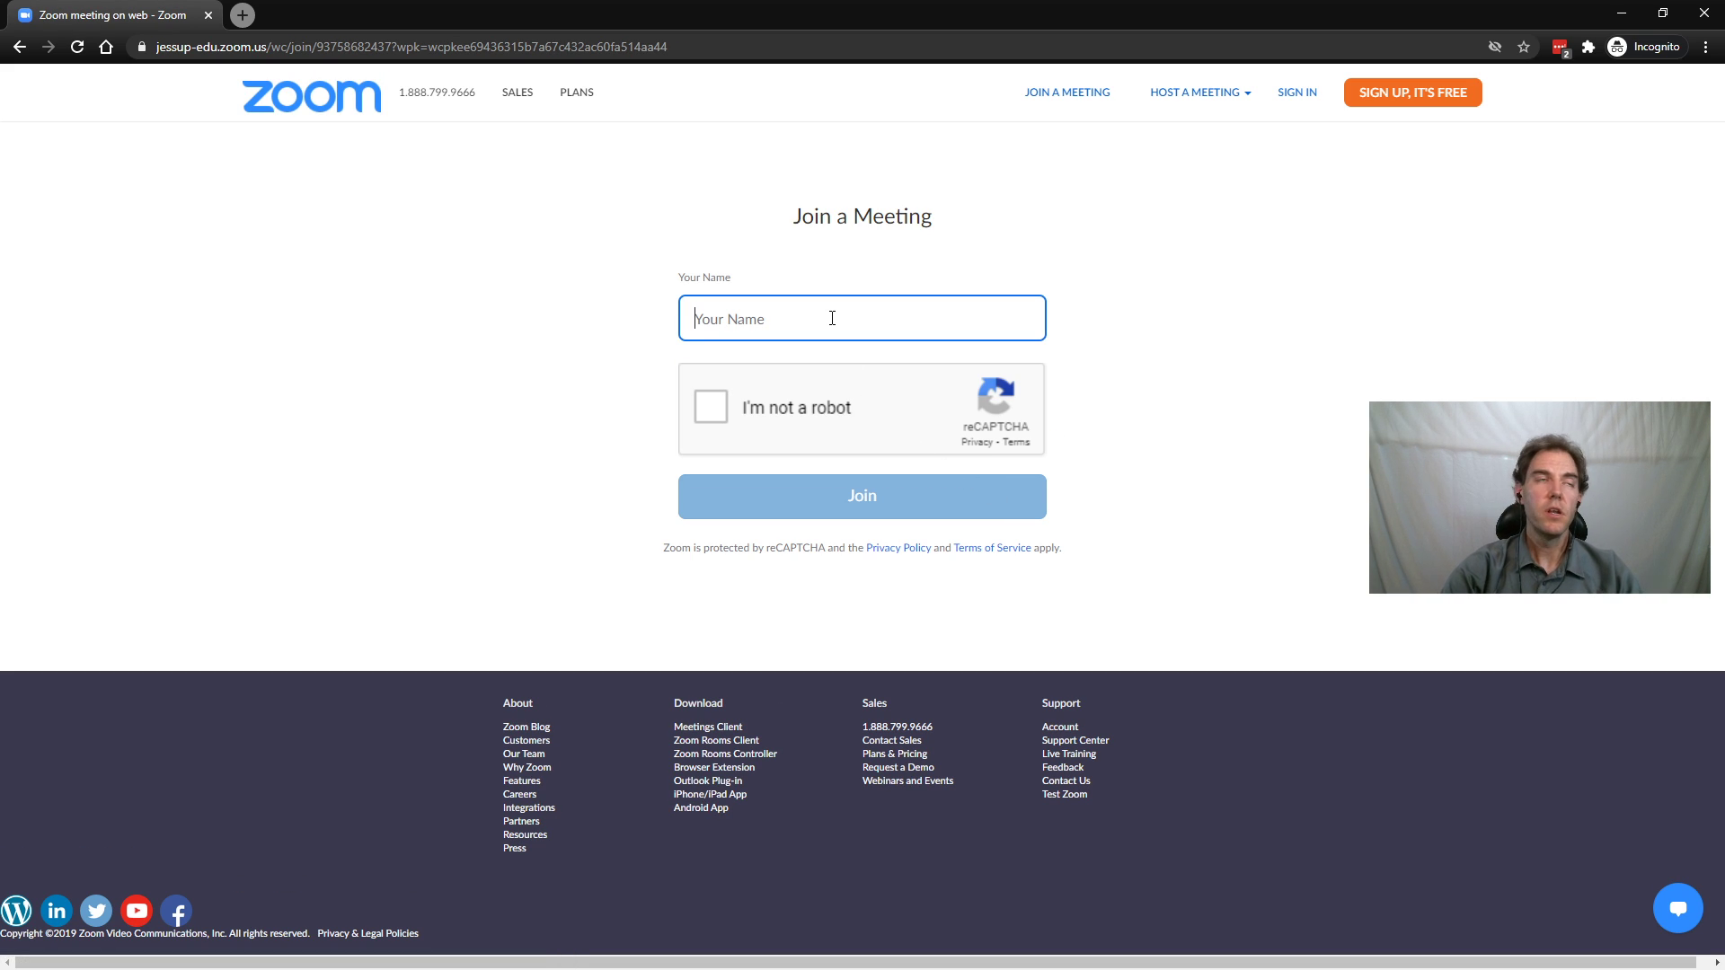
type("Part")
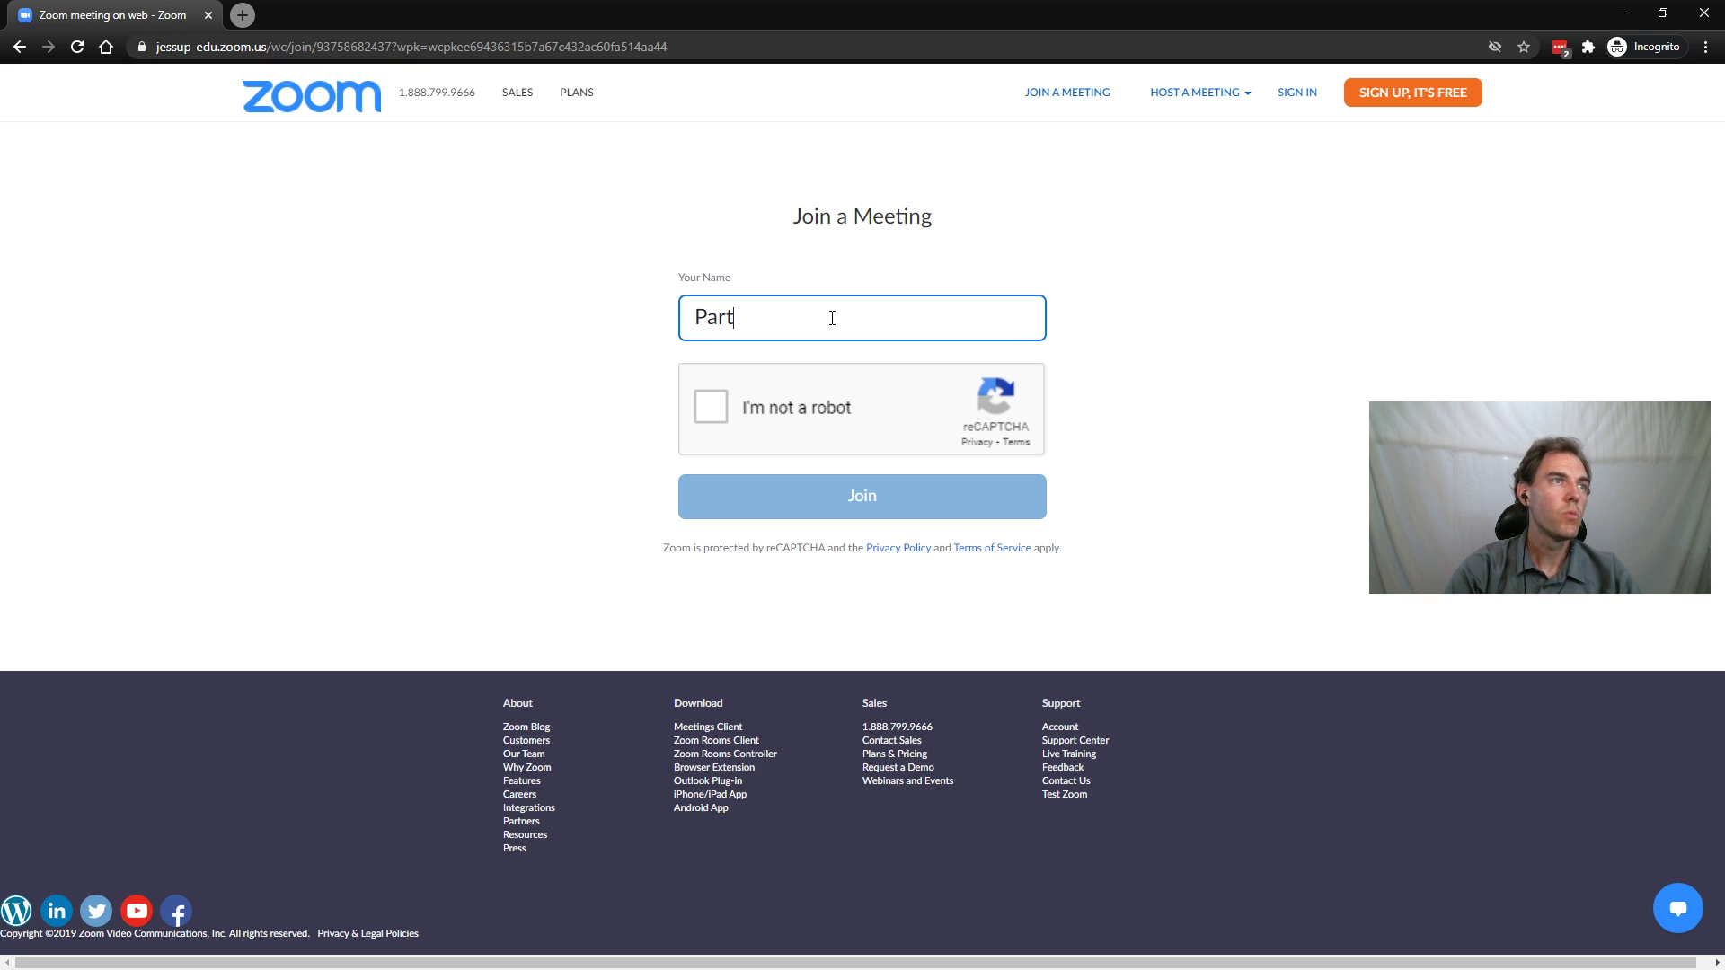
type("icipant 1")
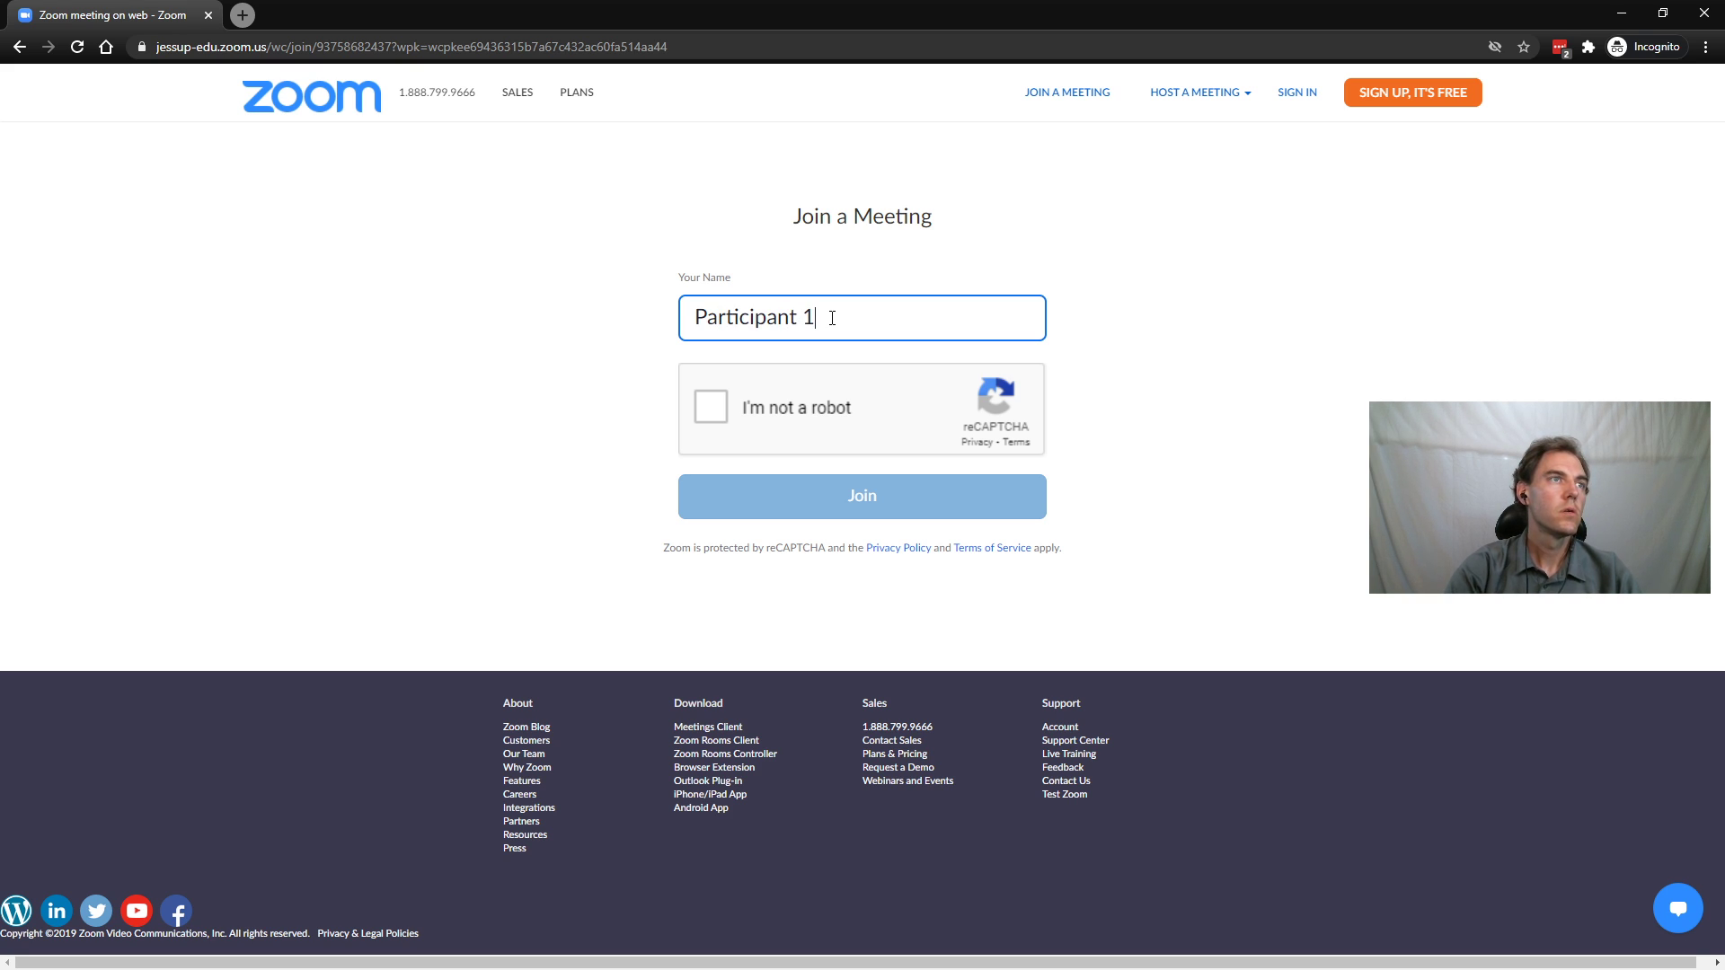
Start the robot check and submit the six squares covering the crosswalk in the two middle rows.
left_click(706, 411)
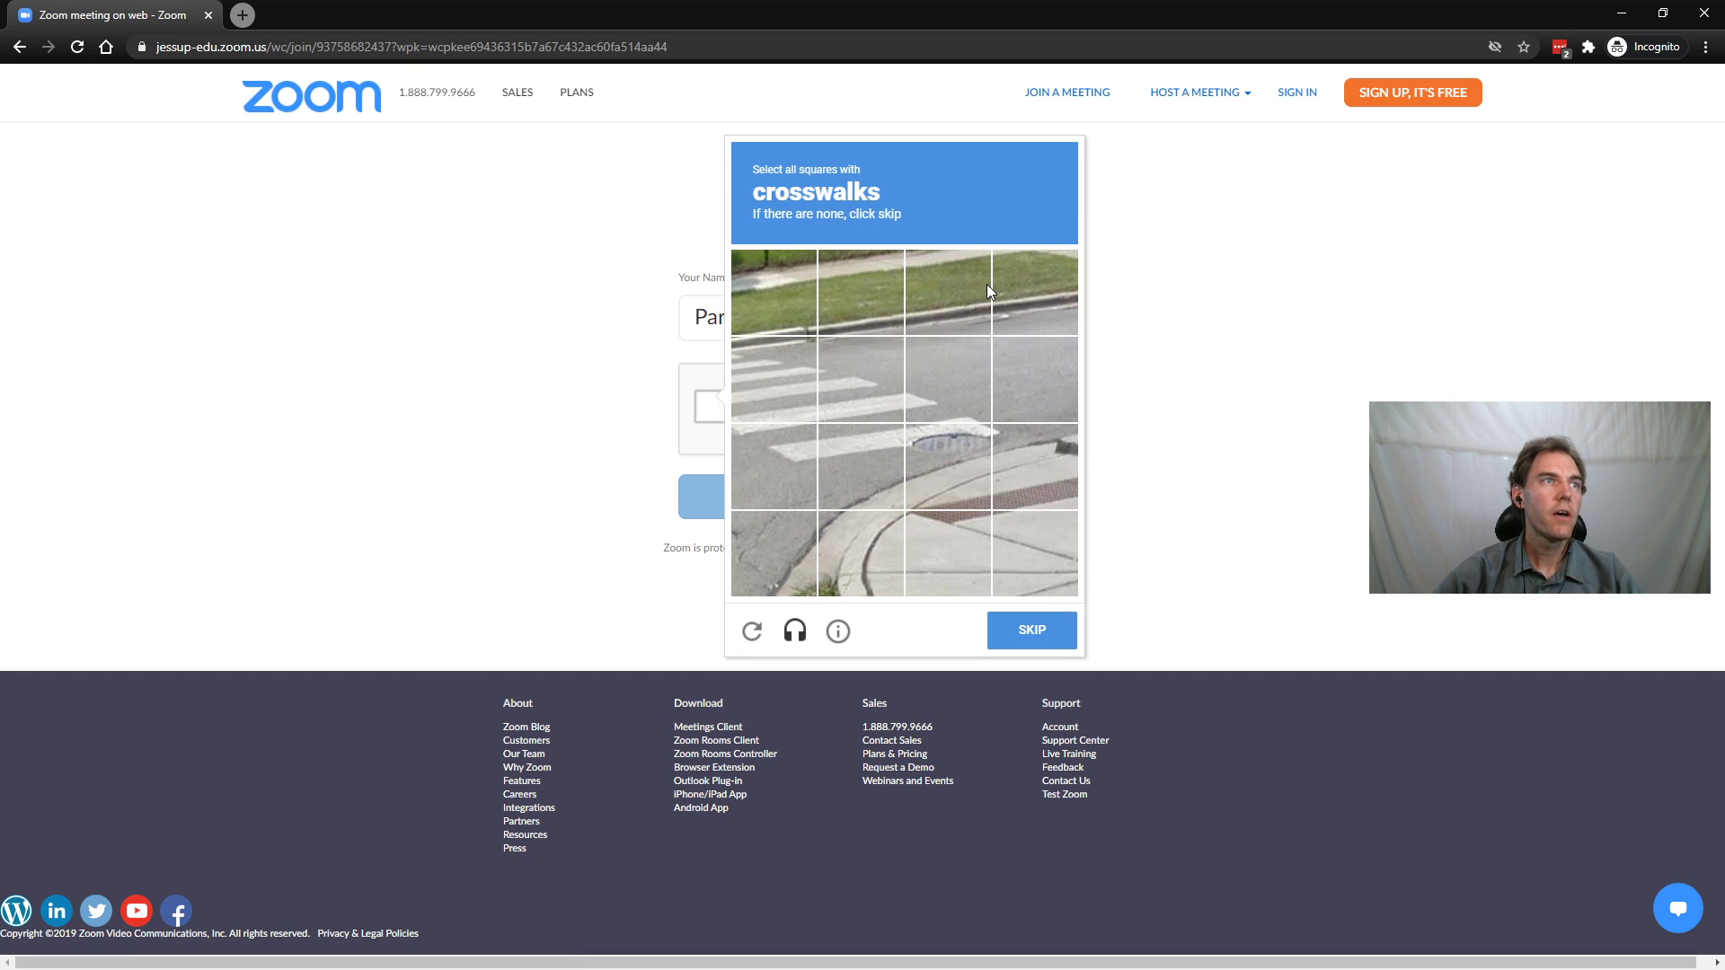
left_click(767, 376)
left_click(768, 461)
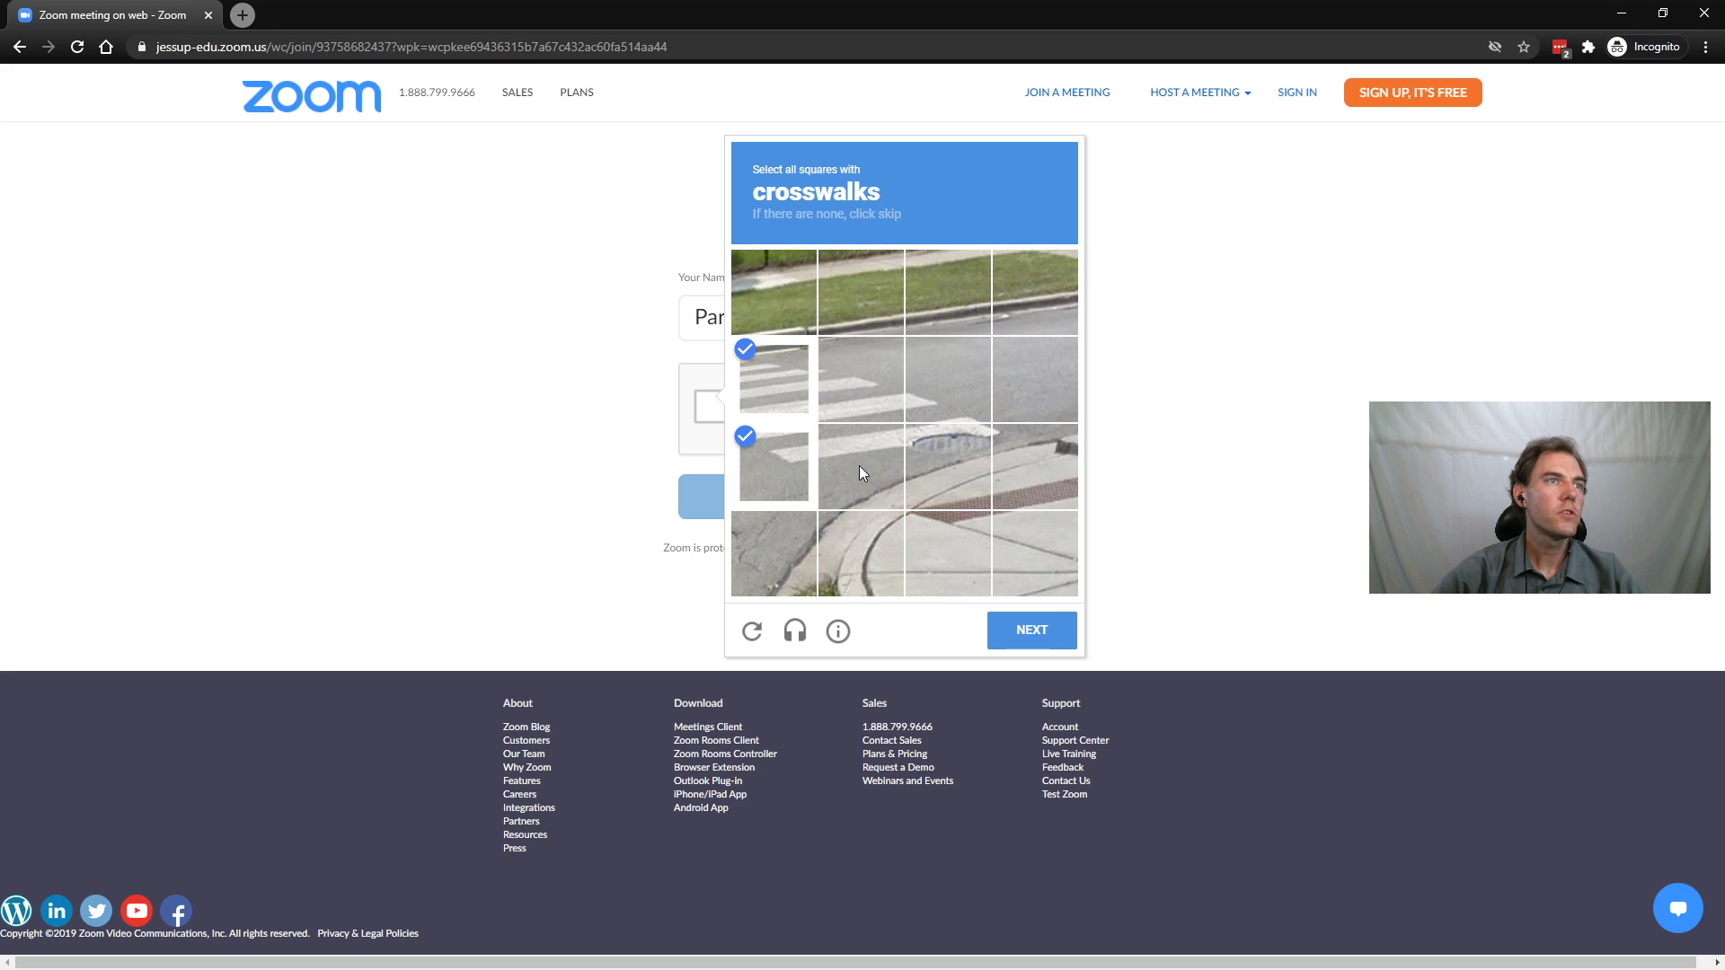
left_click(858, 465)
left_click(952, 454)
left_click(956, 376)
left_click(860, 374)
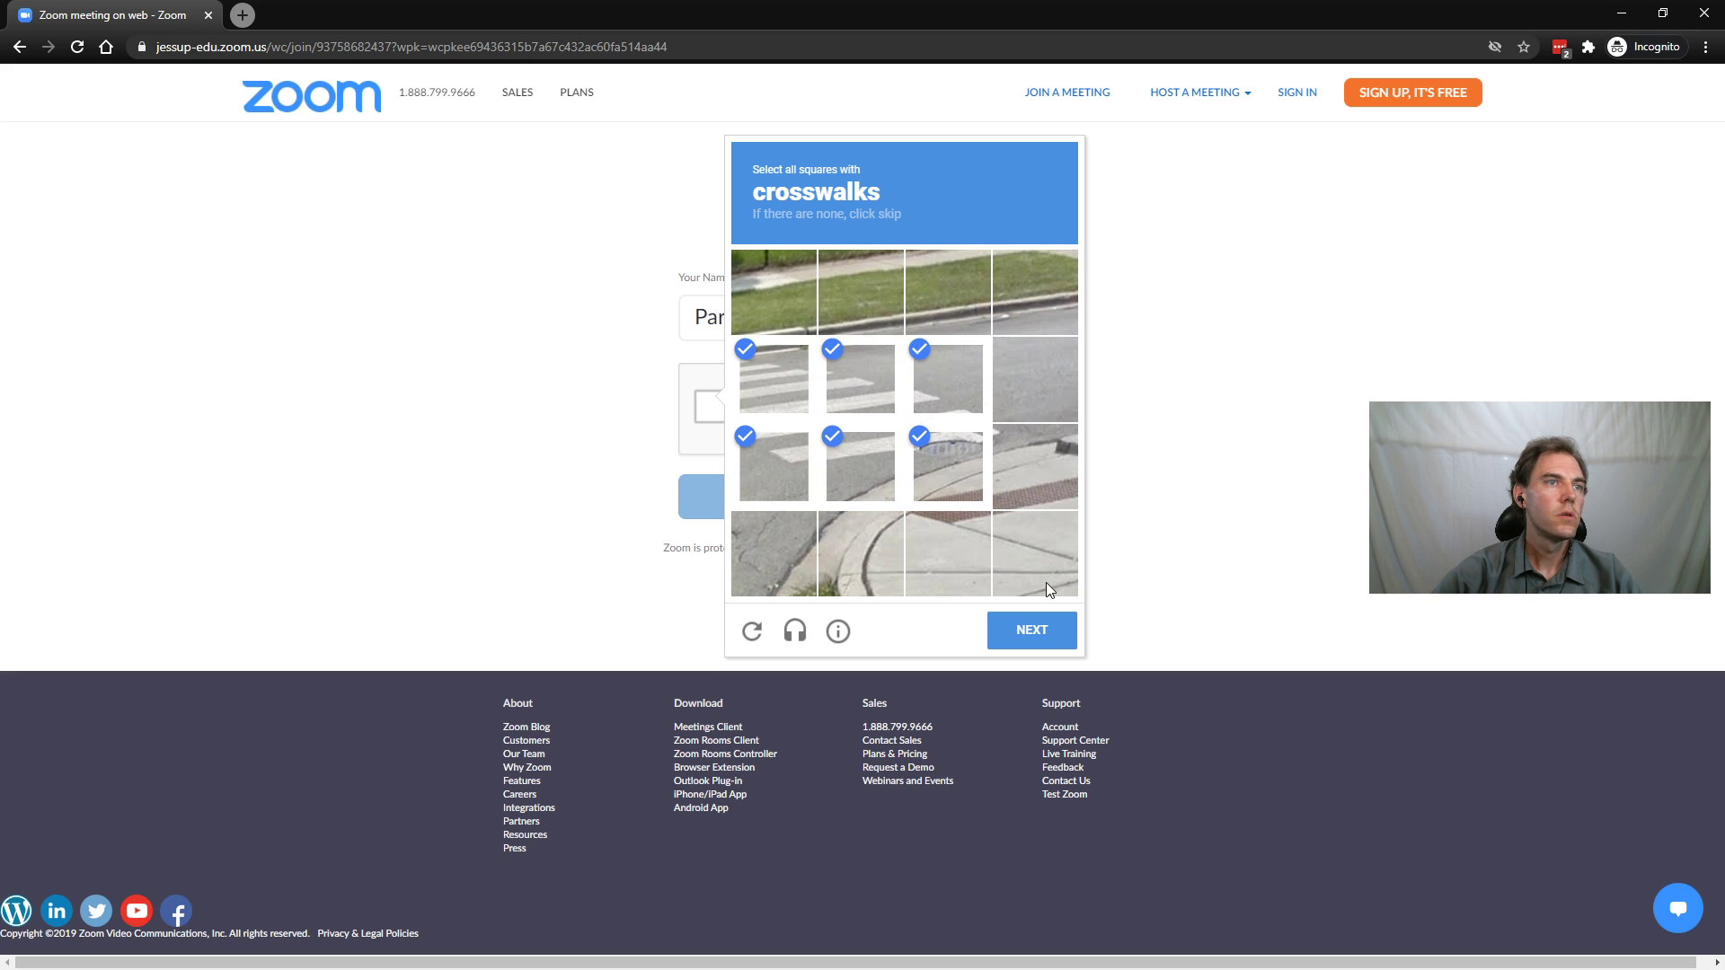
left_click(1033, 632)
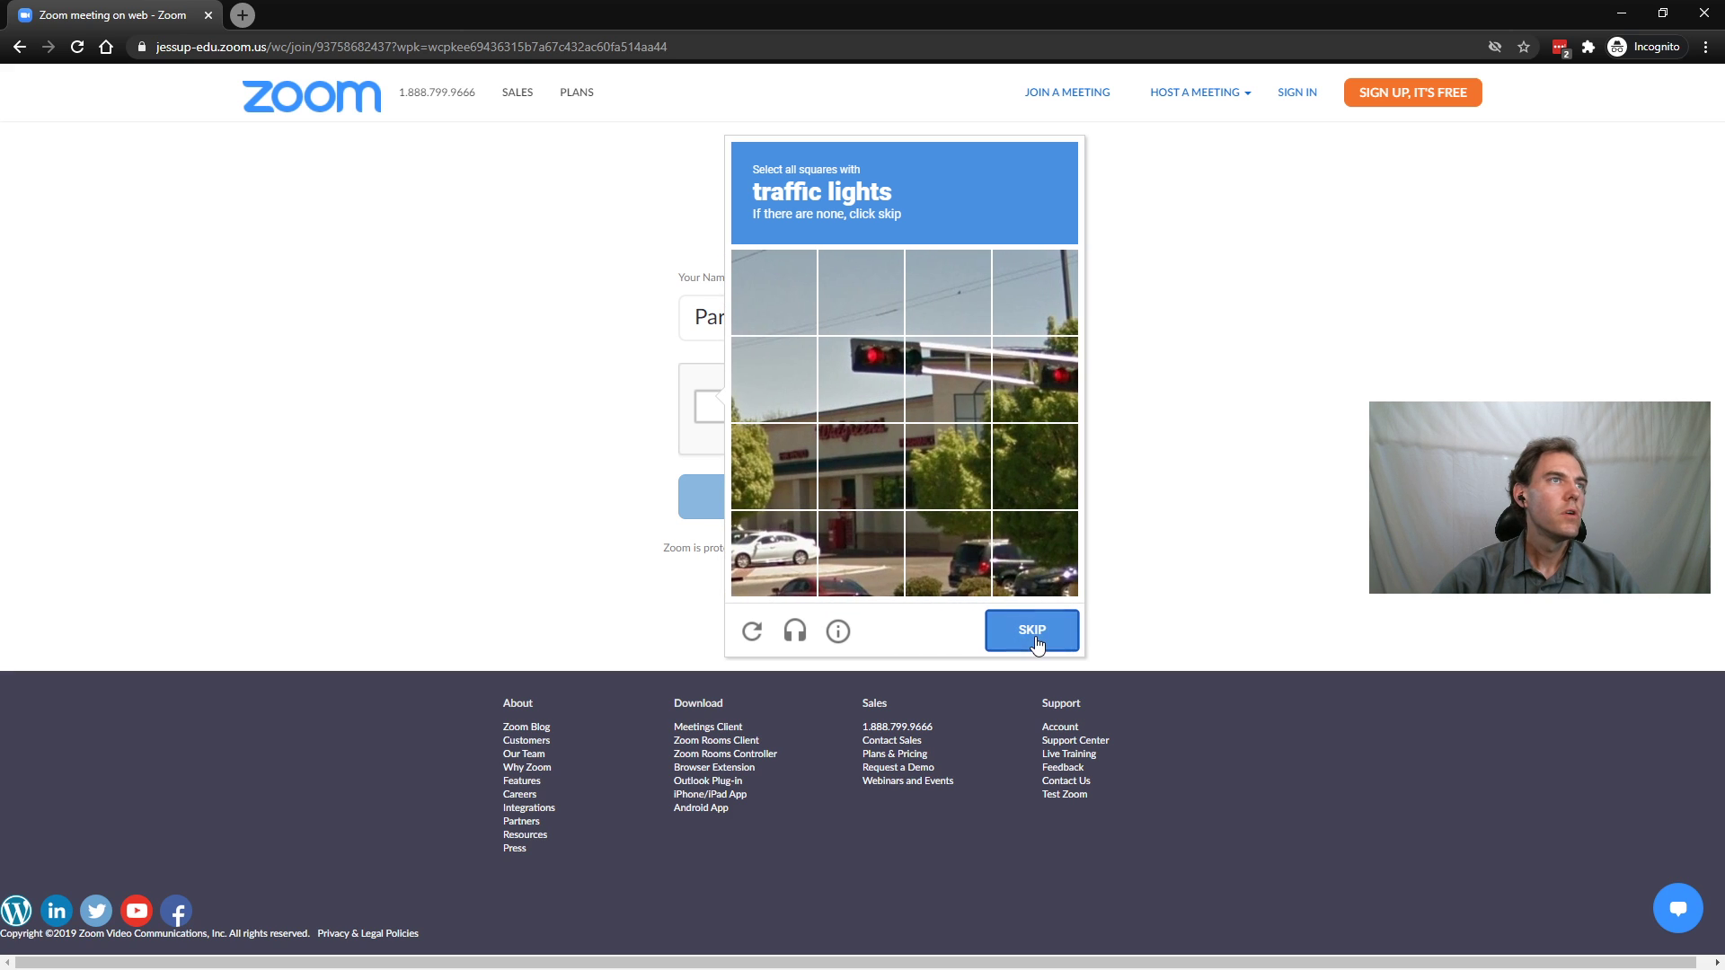
Submit the square with the large traffic light, and the four squares covering the white bus in the following image.
left_click(870, 377)
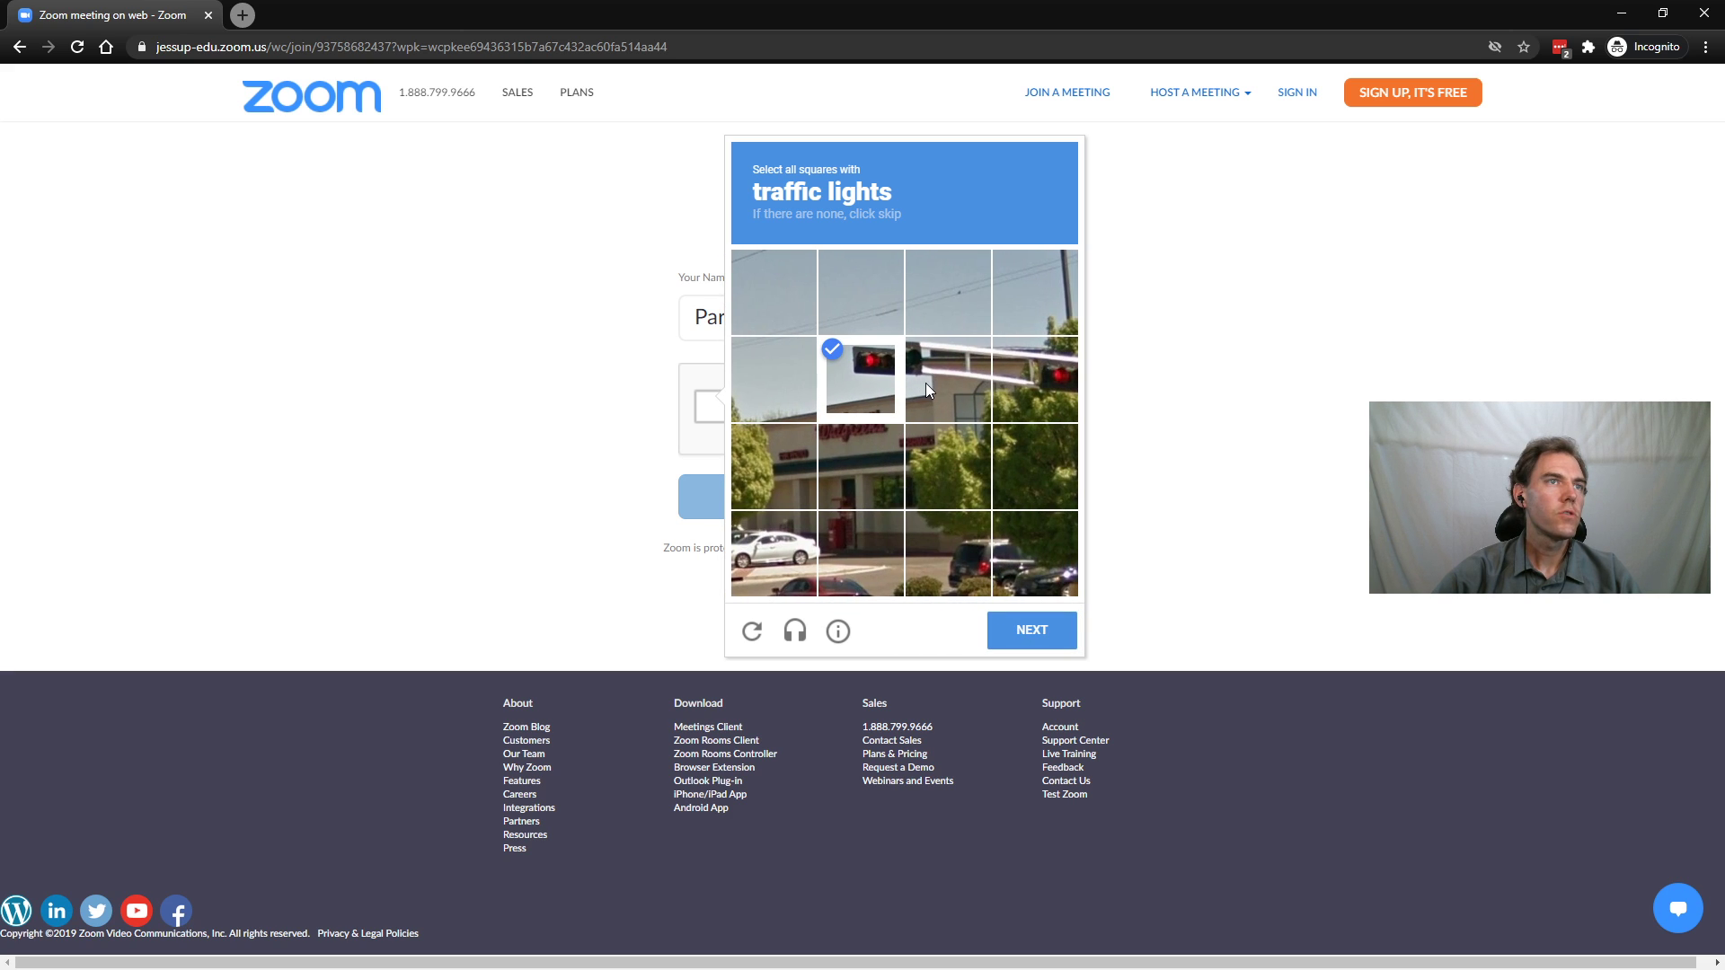
left_click(1033, 629)
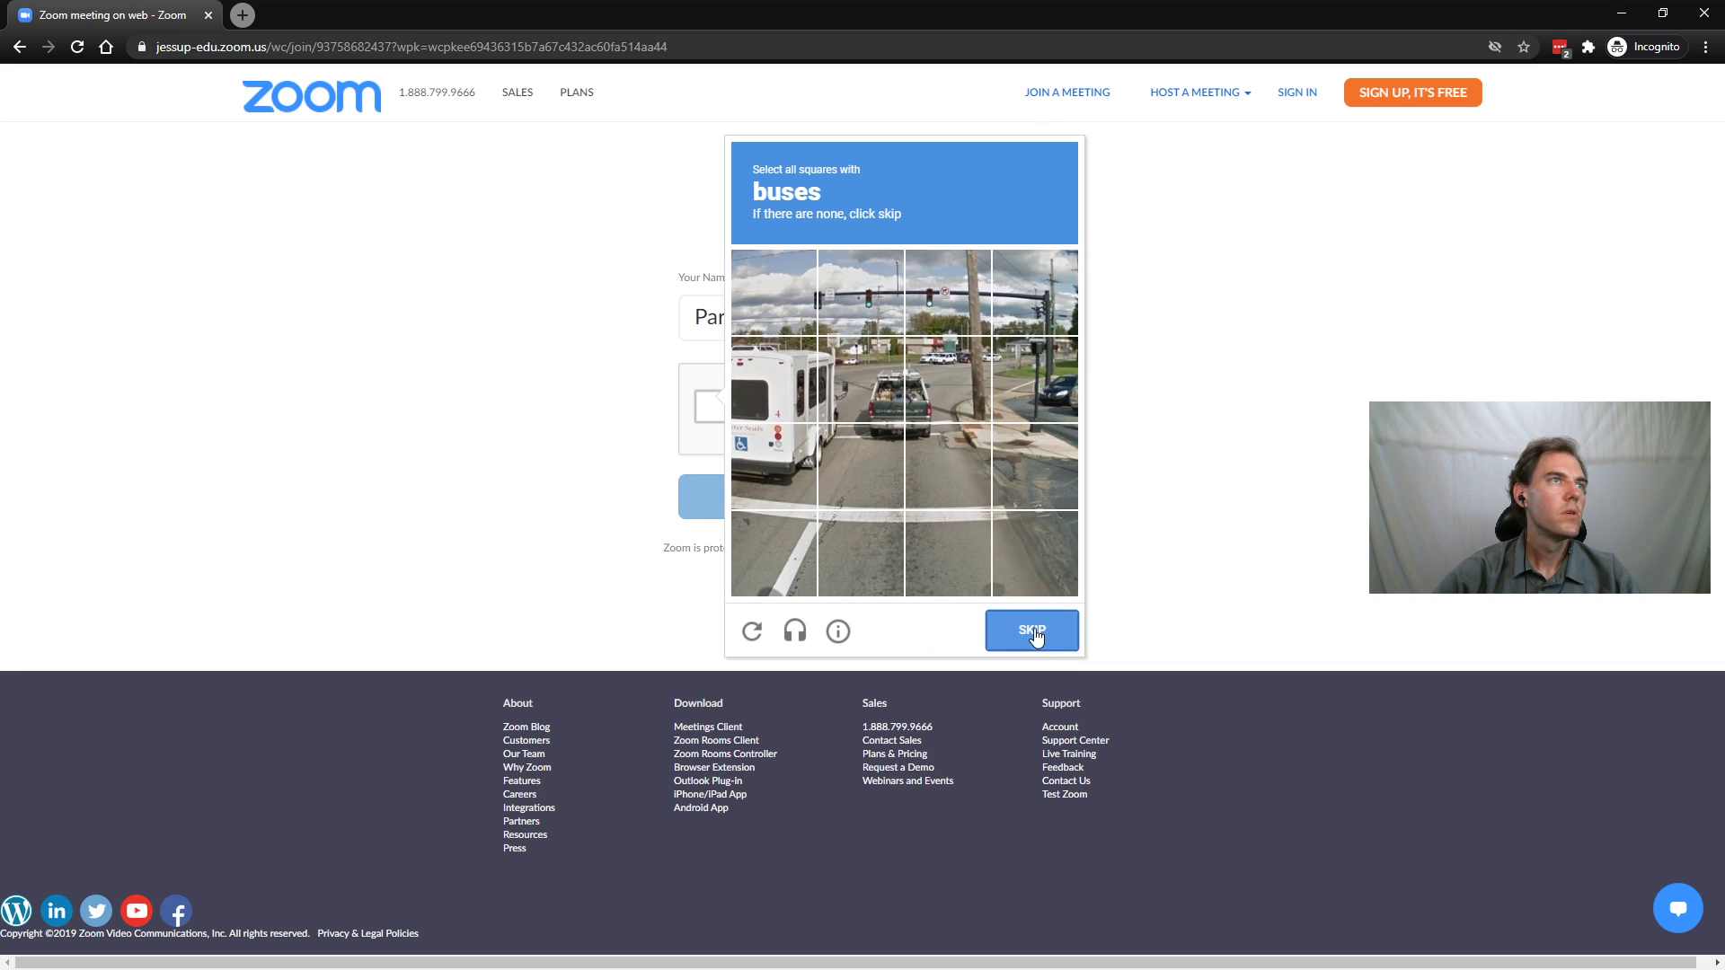
left_click(756, 447)
left_click(837, 431)
left_click(841, 406)
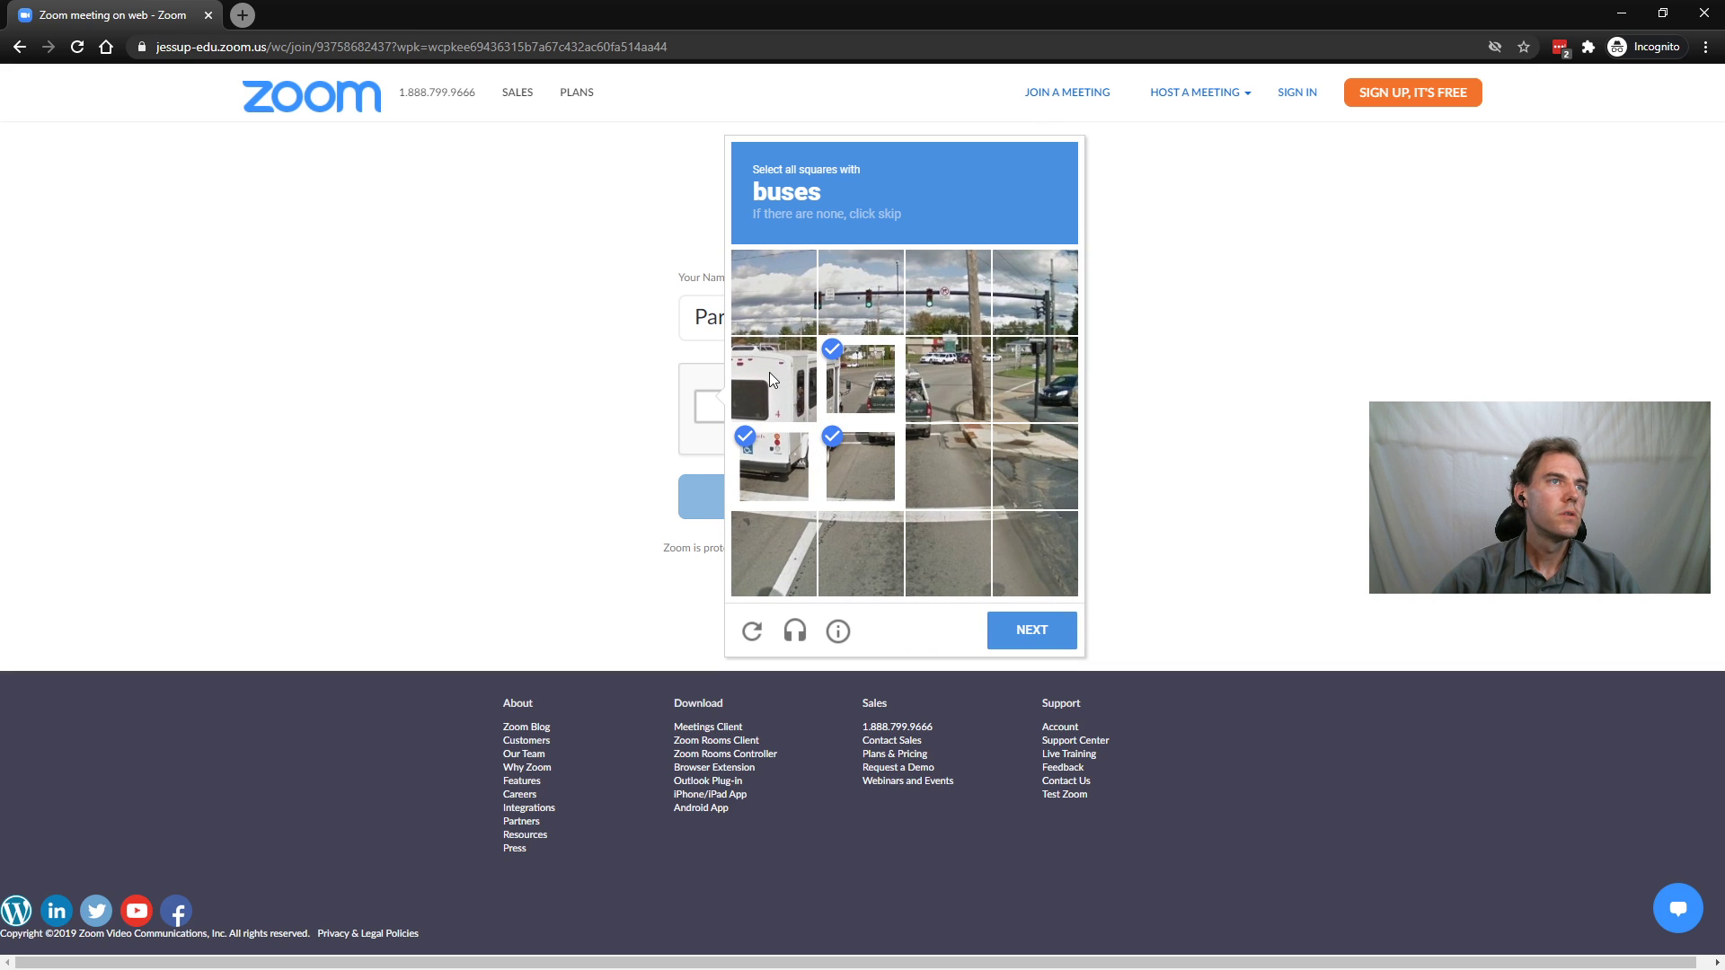
left_click(769, 372)
left_click(1060, 632)
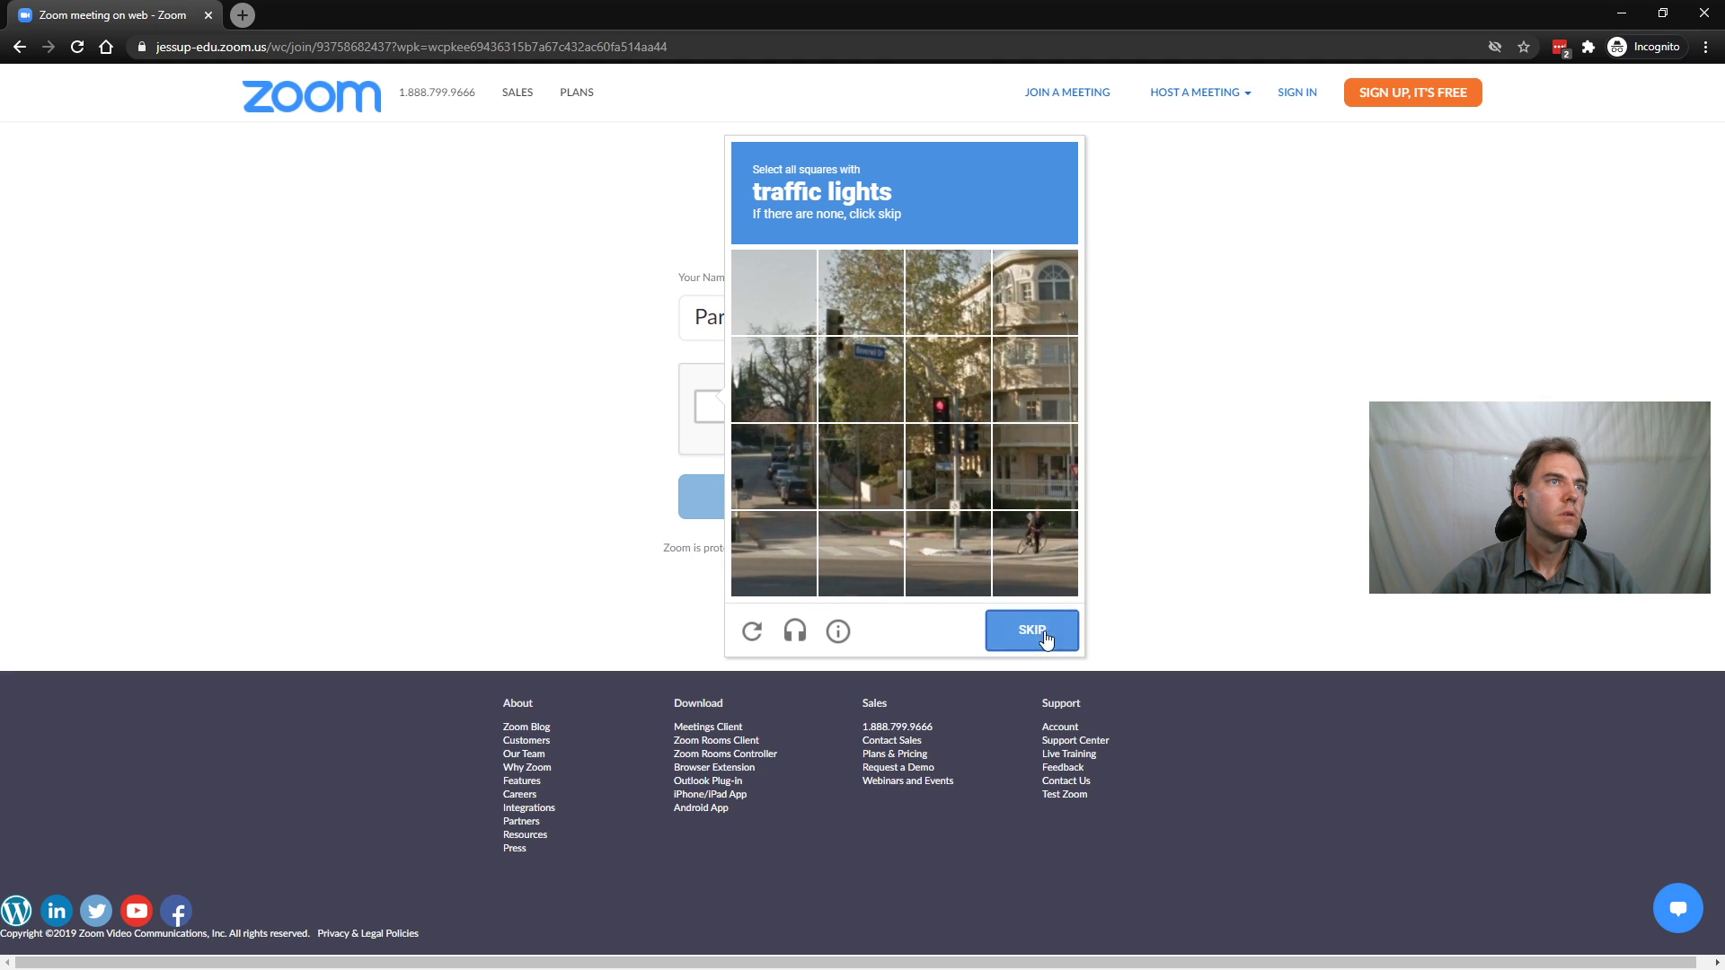
Submit the four squares covering the traffic lights at the street intersection in the verification image.
left_click(947, 385)
left_click(934, 469)
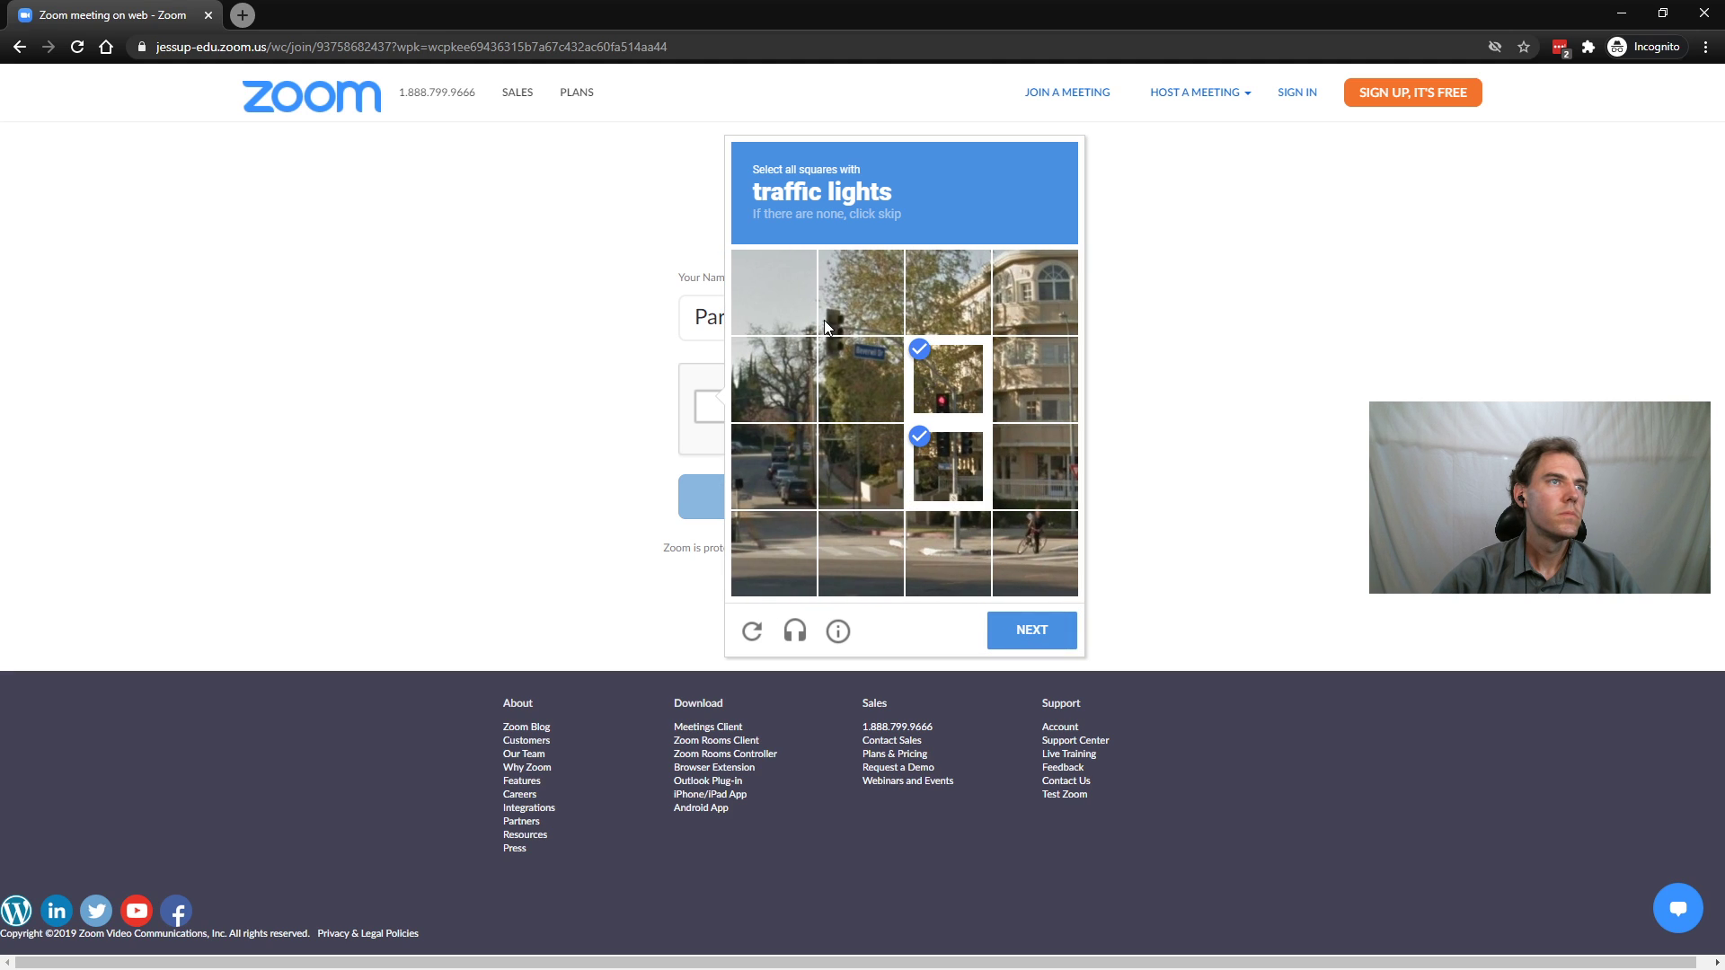
left_click(849, 301)
left_click(858, 376)
left_click(1014, 628)
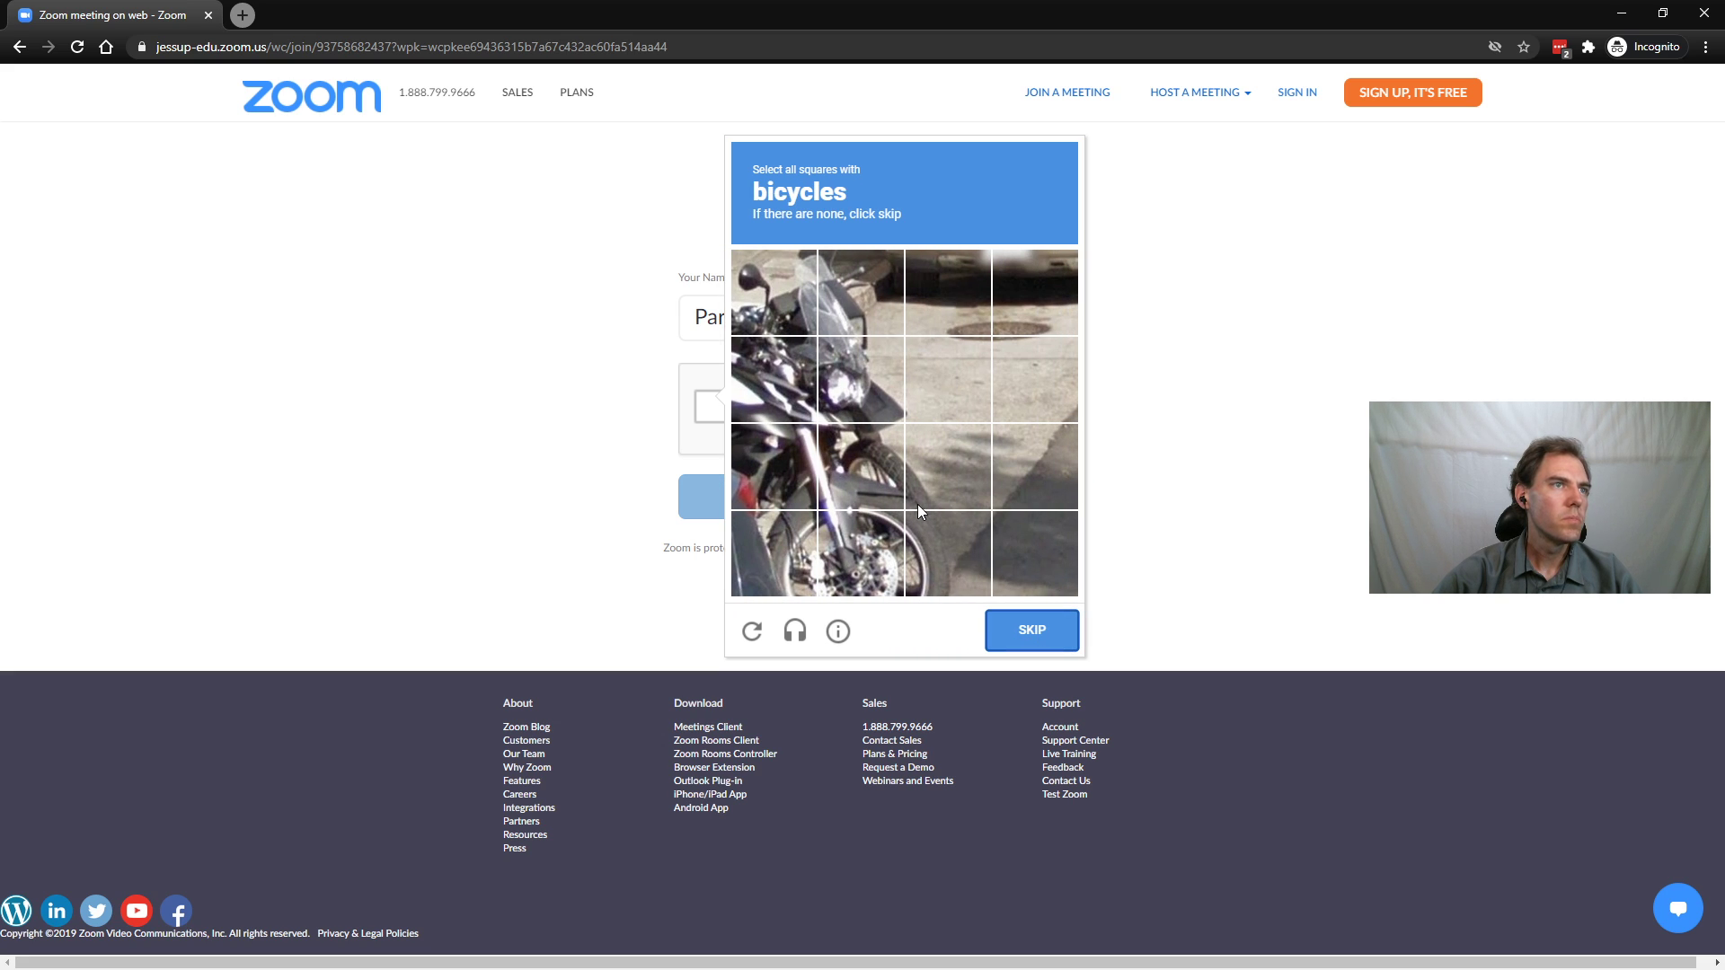
Select two adjacent squares in the third row of the bicycles image and verify the robot check.
left_click(891, 469)
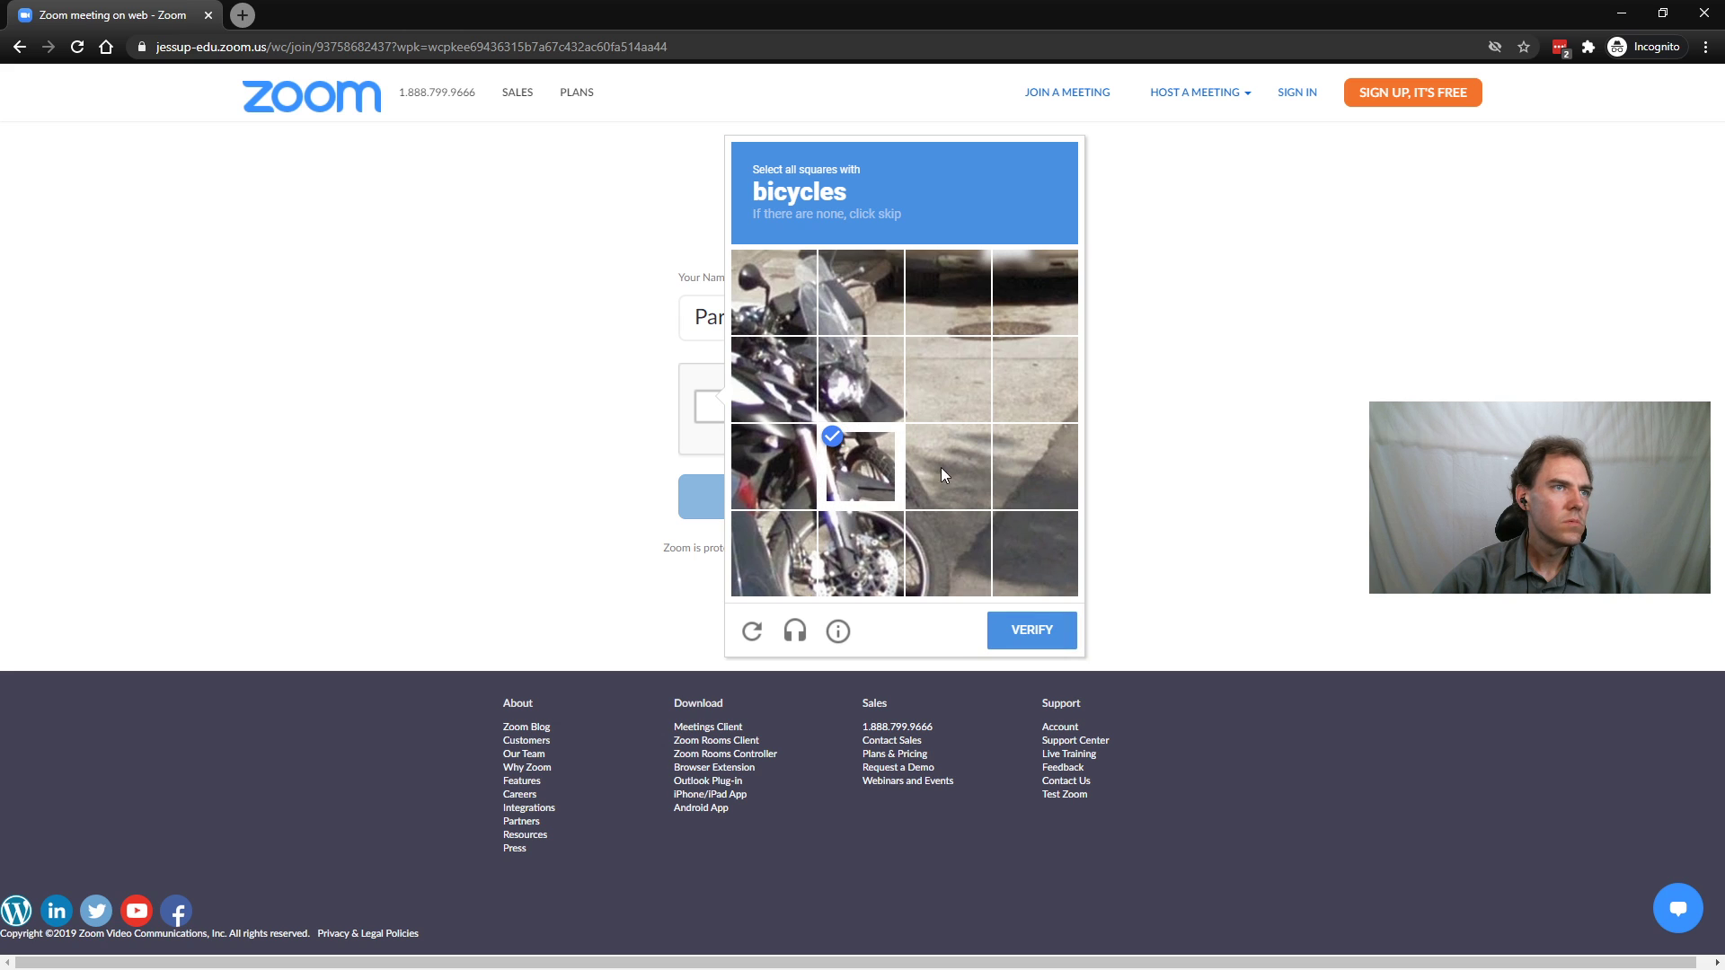
left_click(940, 467)
left_click(1035, 629)
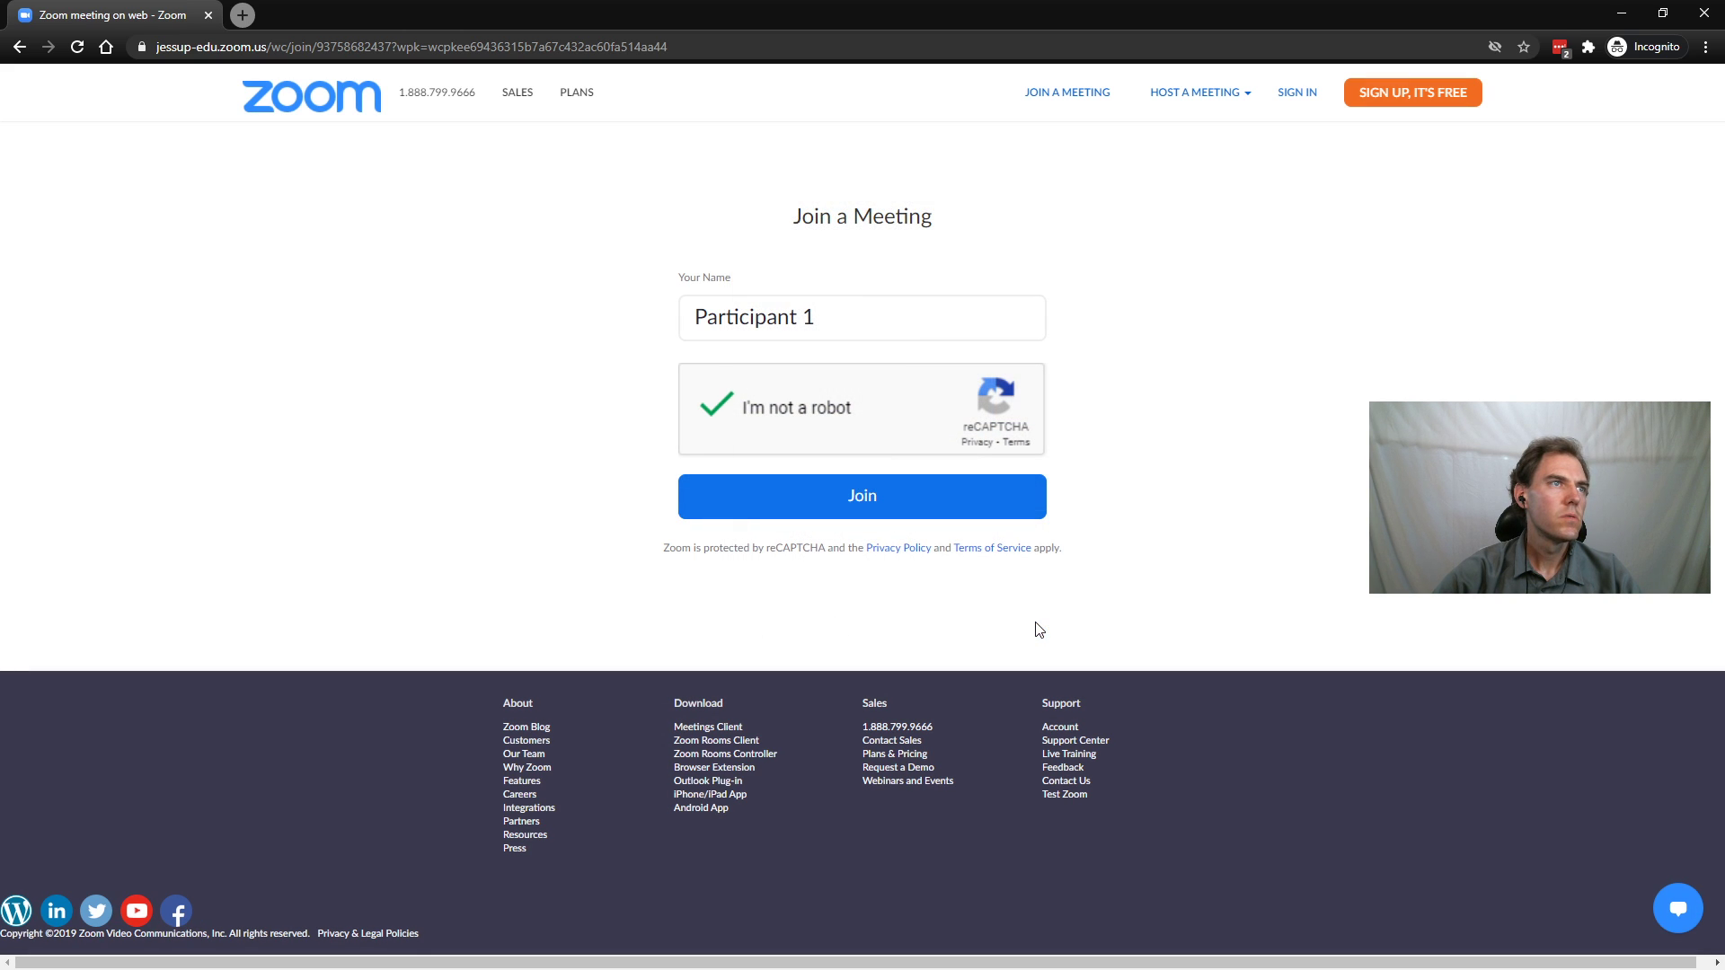
Join the meeting in the browser without connecting audio, and show the participants list in the host's Zoom window.
left_click(841, 495)
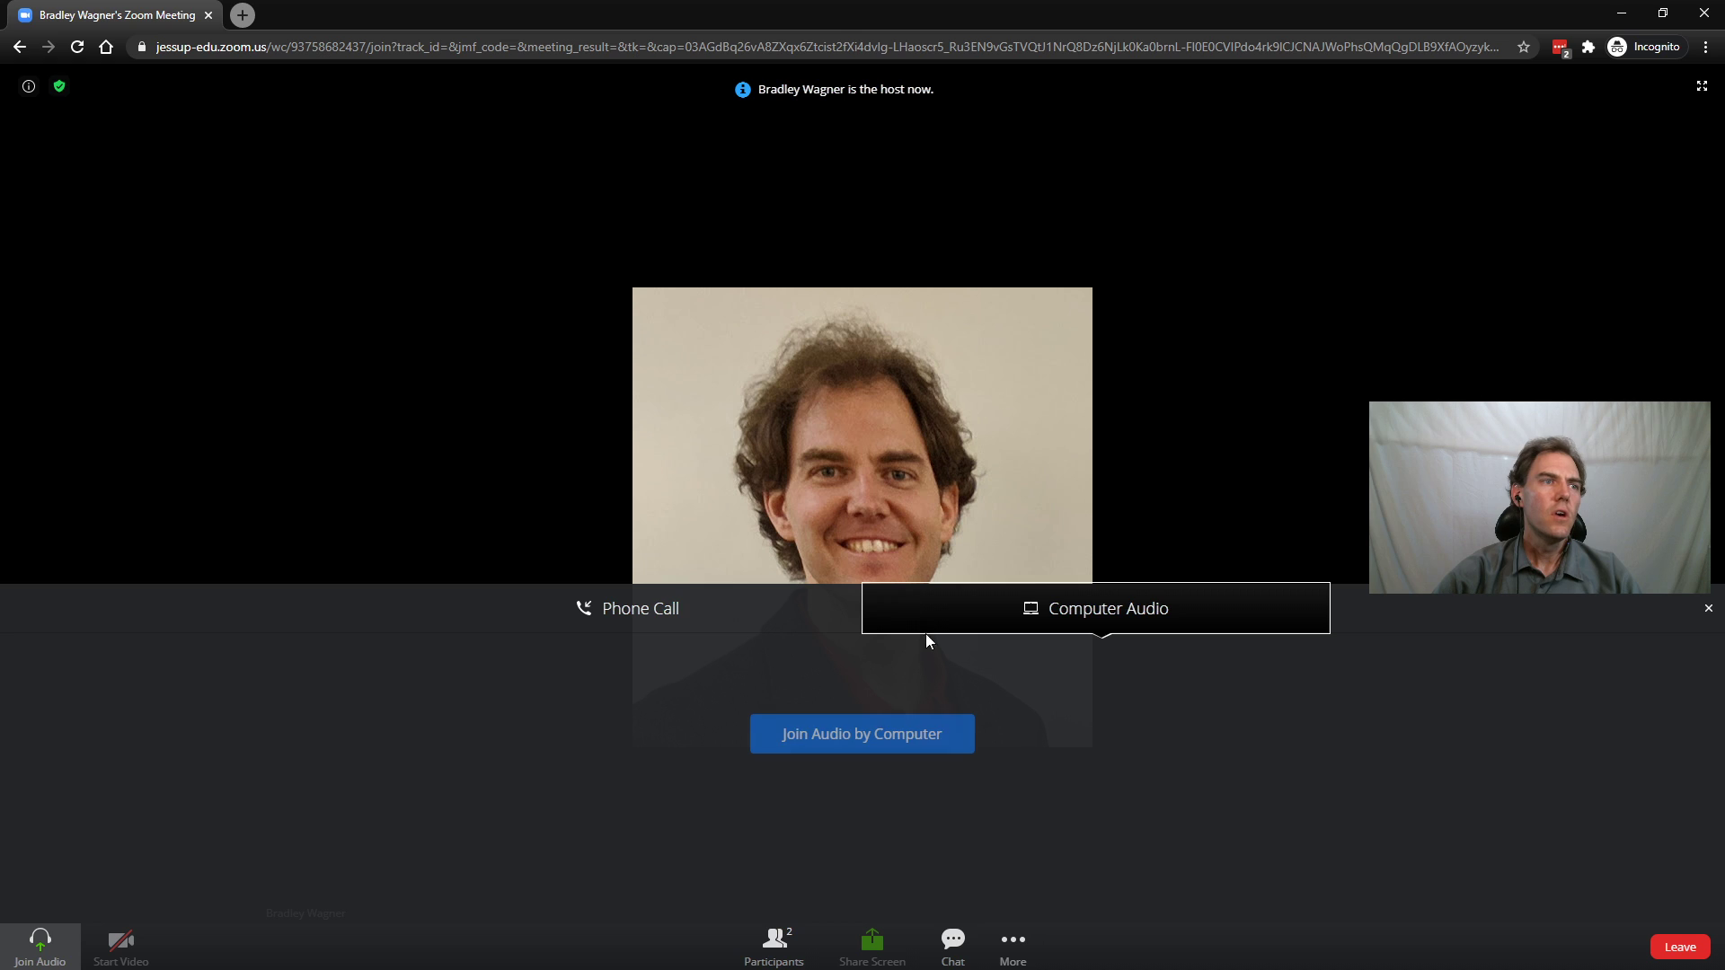
left_click(1710, 609)
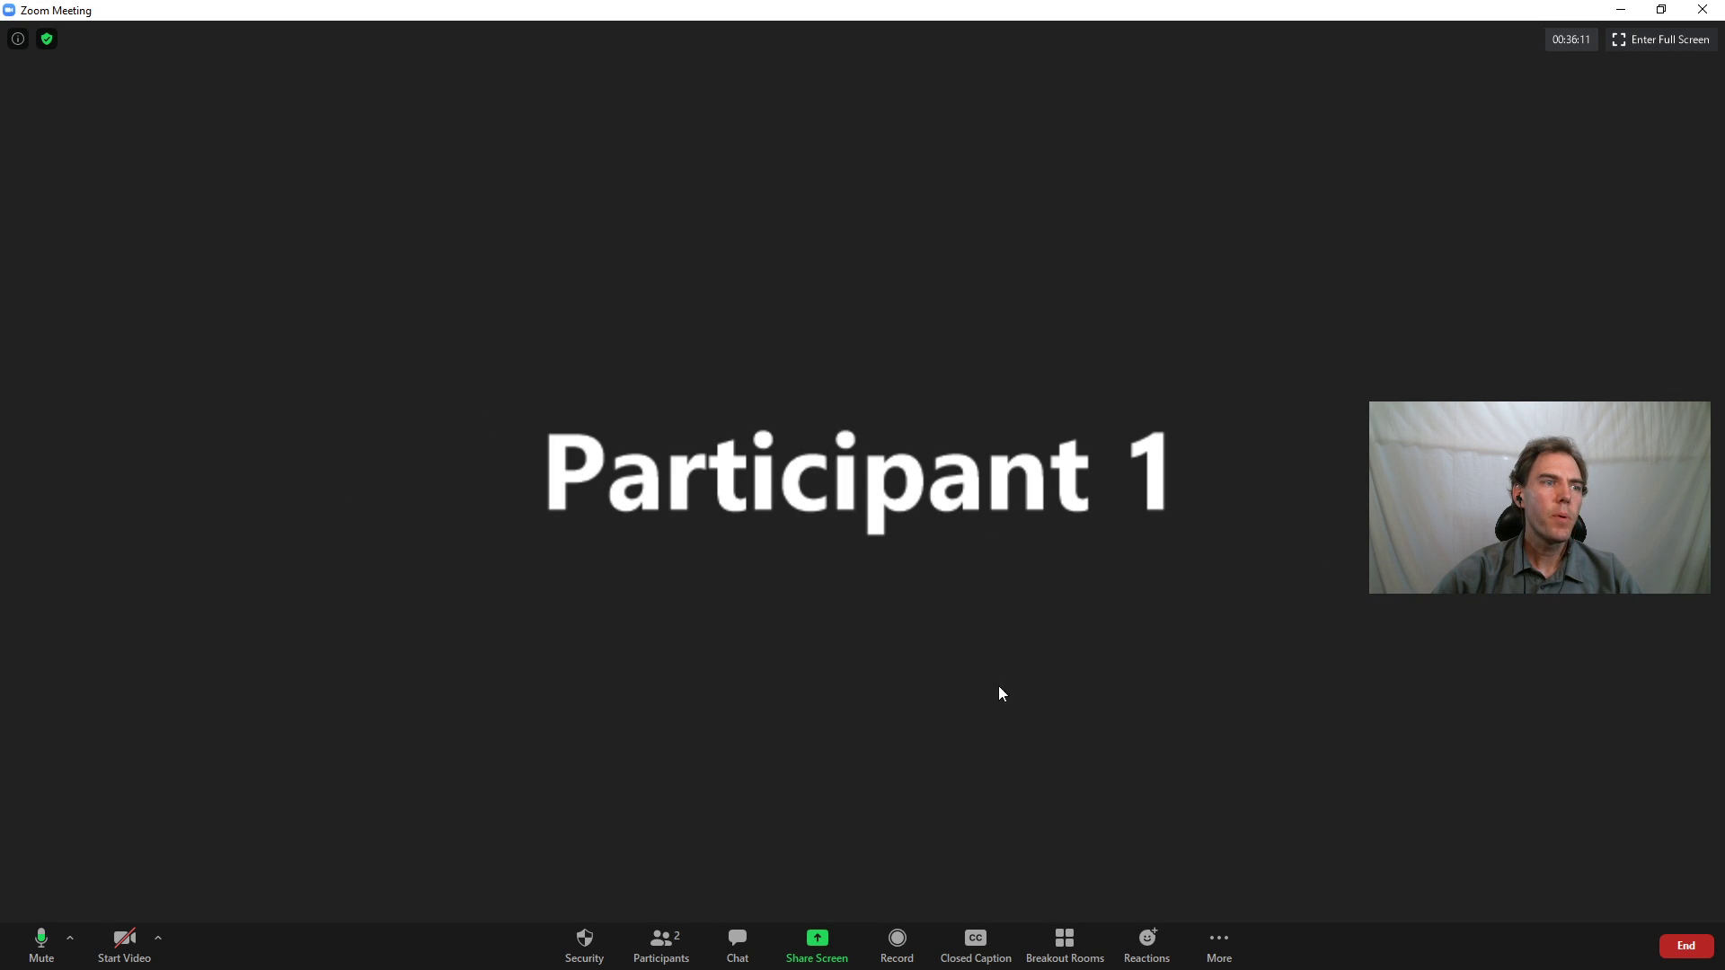
left_click(662, 943)
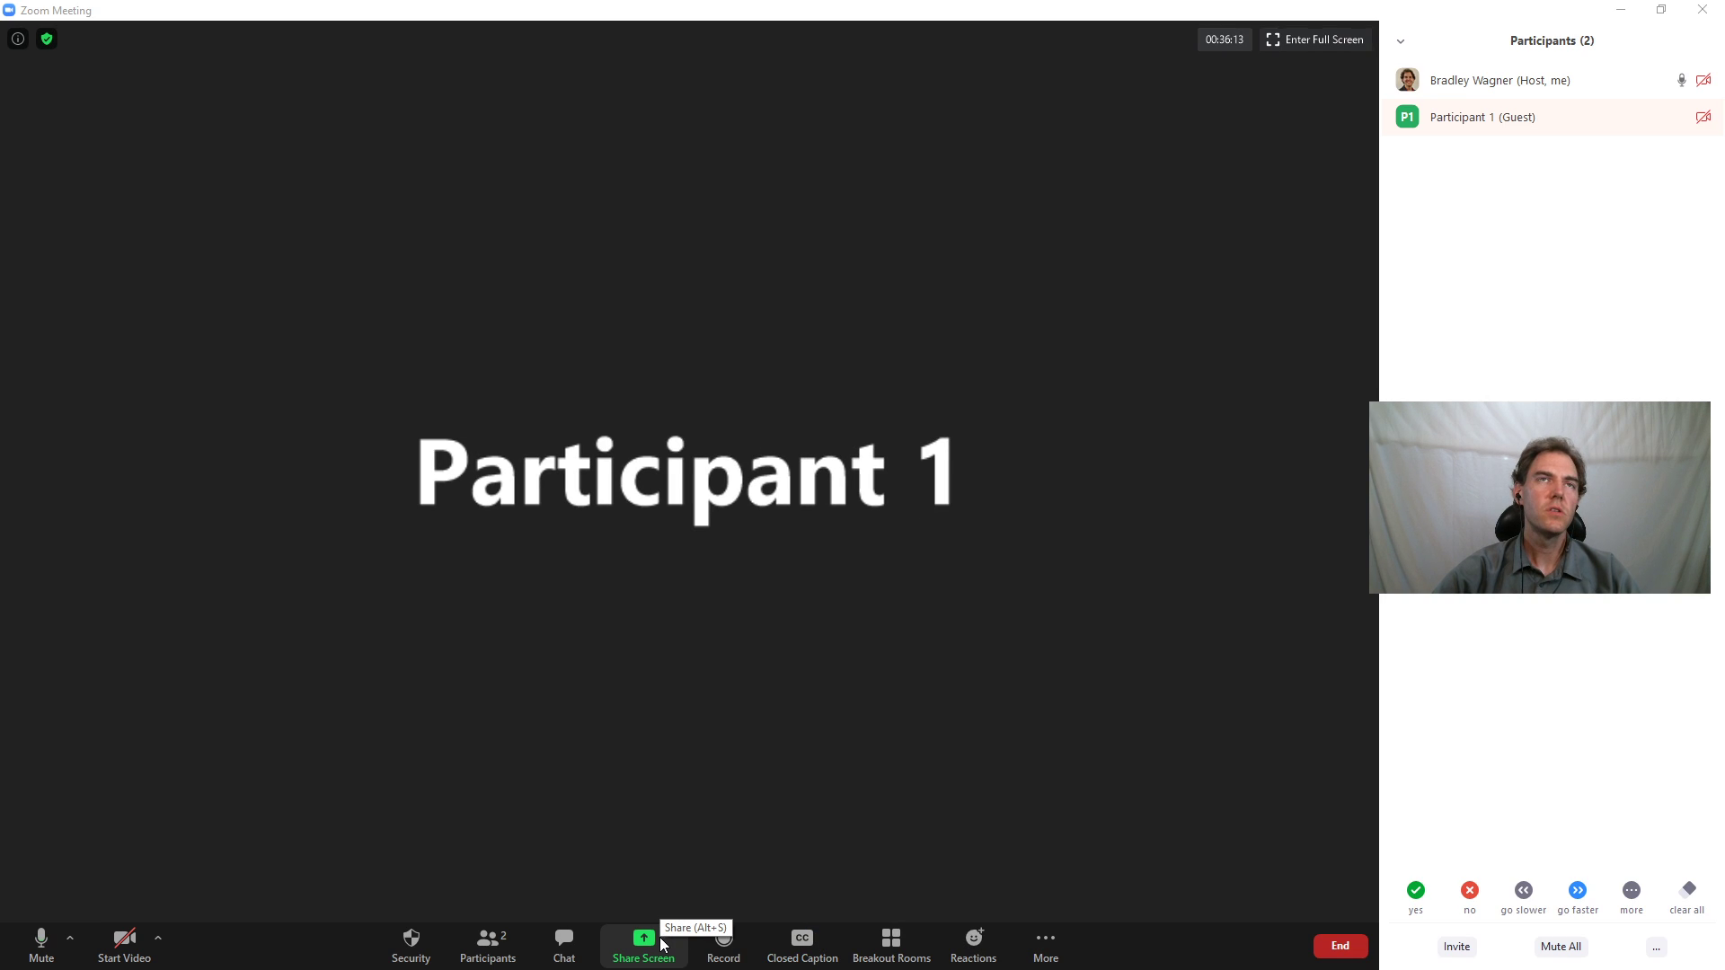
mouse_move(1482, 119)
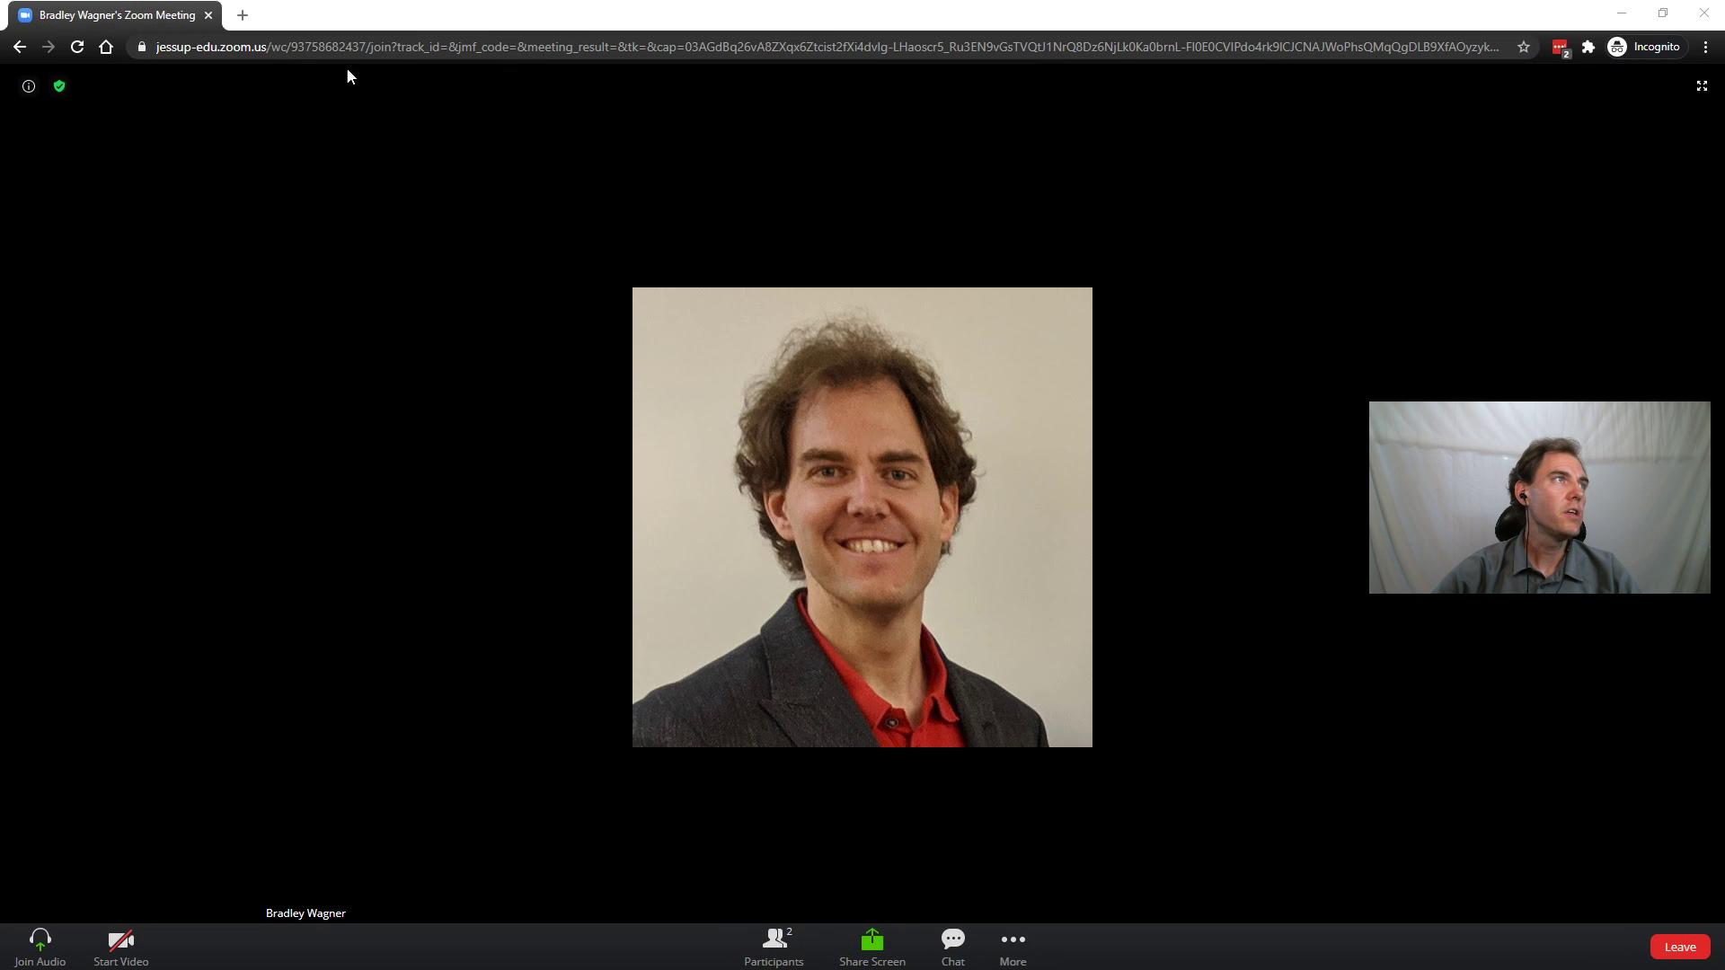
Load the invite link in a new incognito tab of Chrome, decline opening the Zoom app, and choose to join from the browser.
left_click(243, 15)
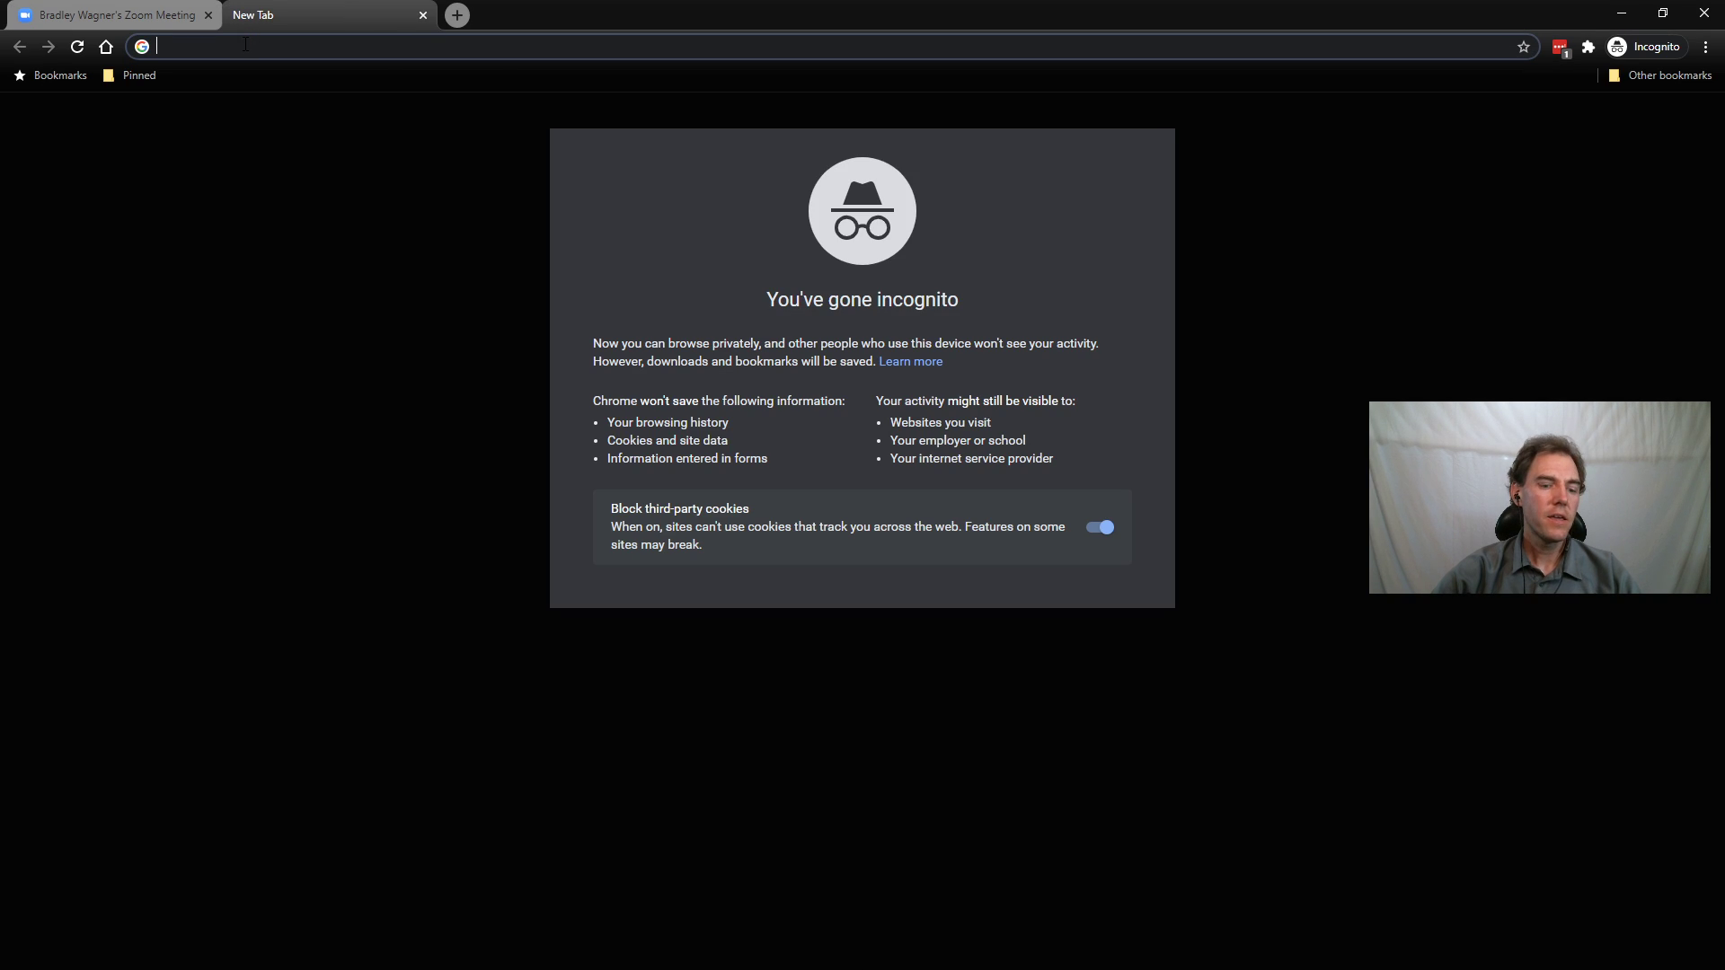
key("ctrl+v")
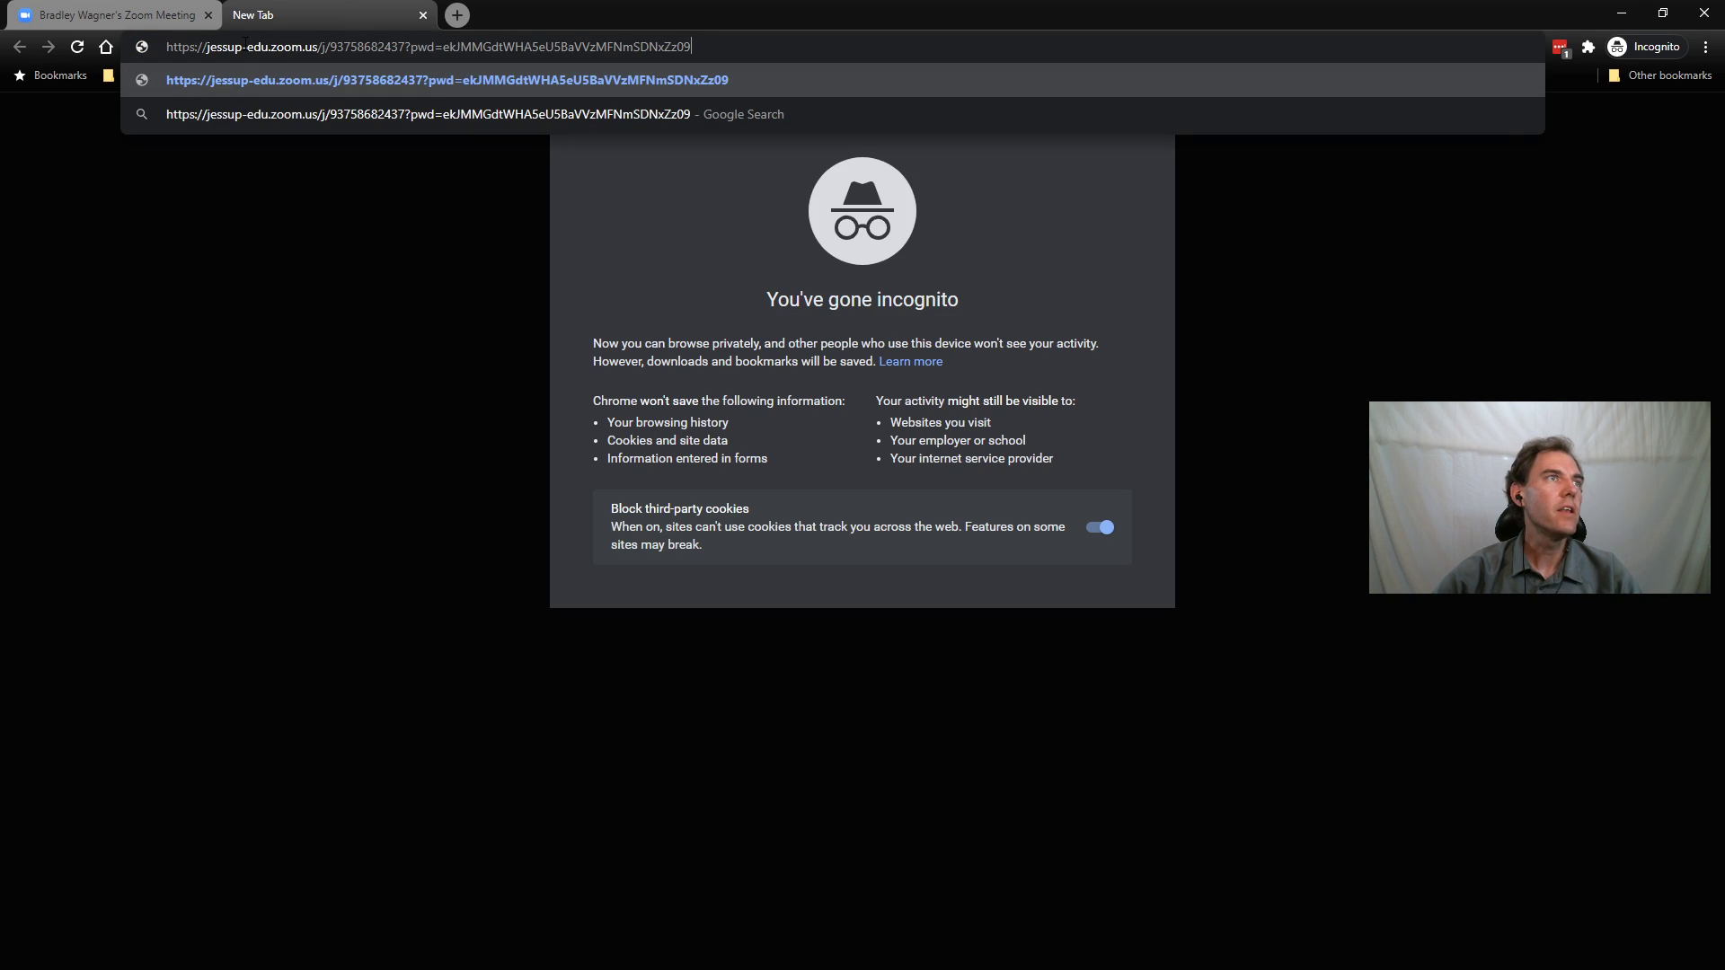
key("Return")
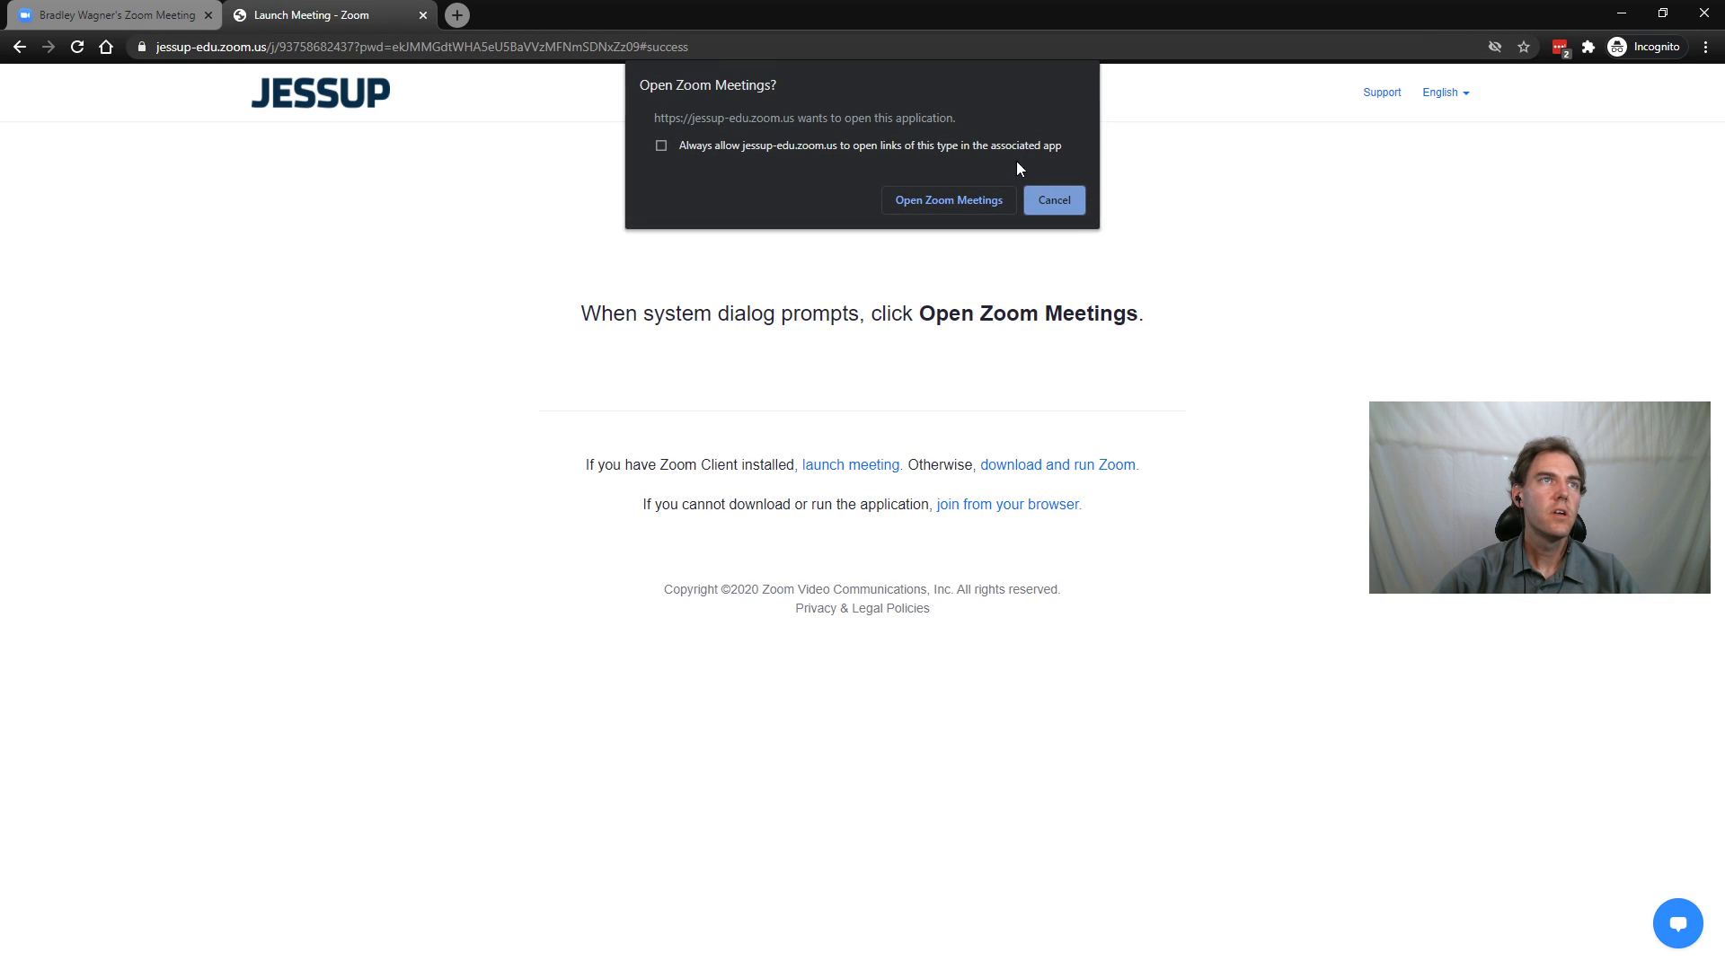
left_click(1056, 200)
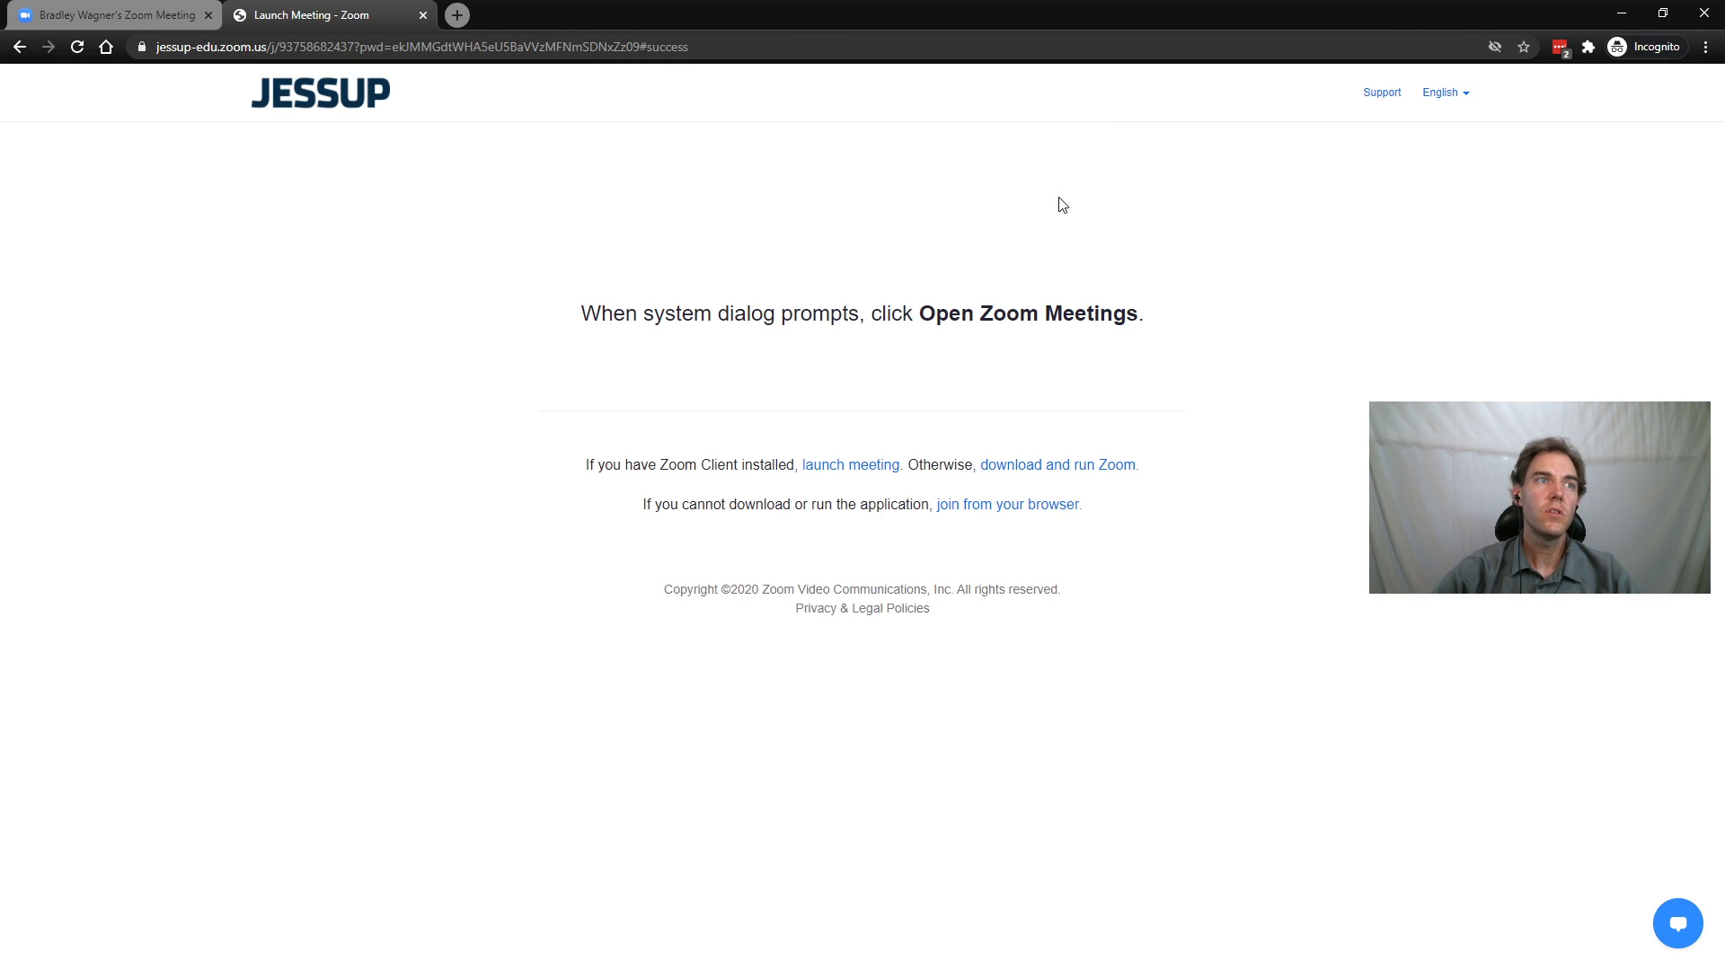
left_click(995, 505)
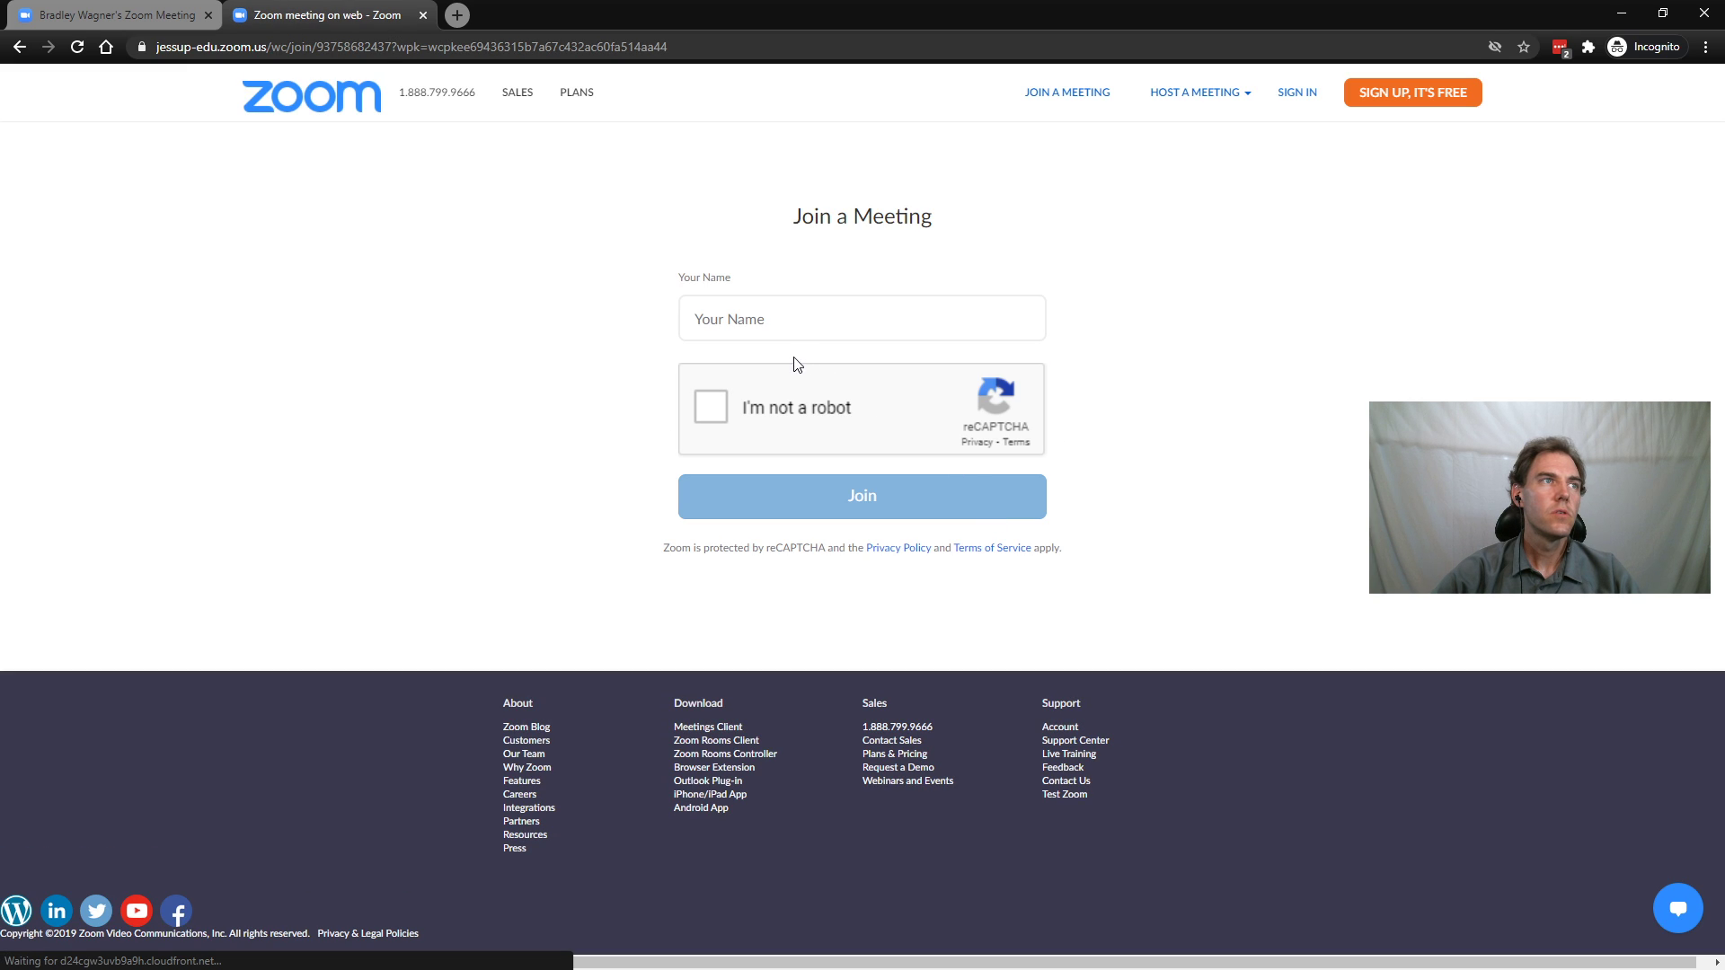
Enter "Participant 2" as the display name for joining the meeting and start the robot check.
left_click(780, 334)
type("Part")
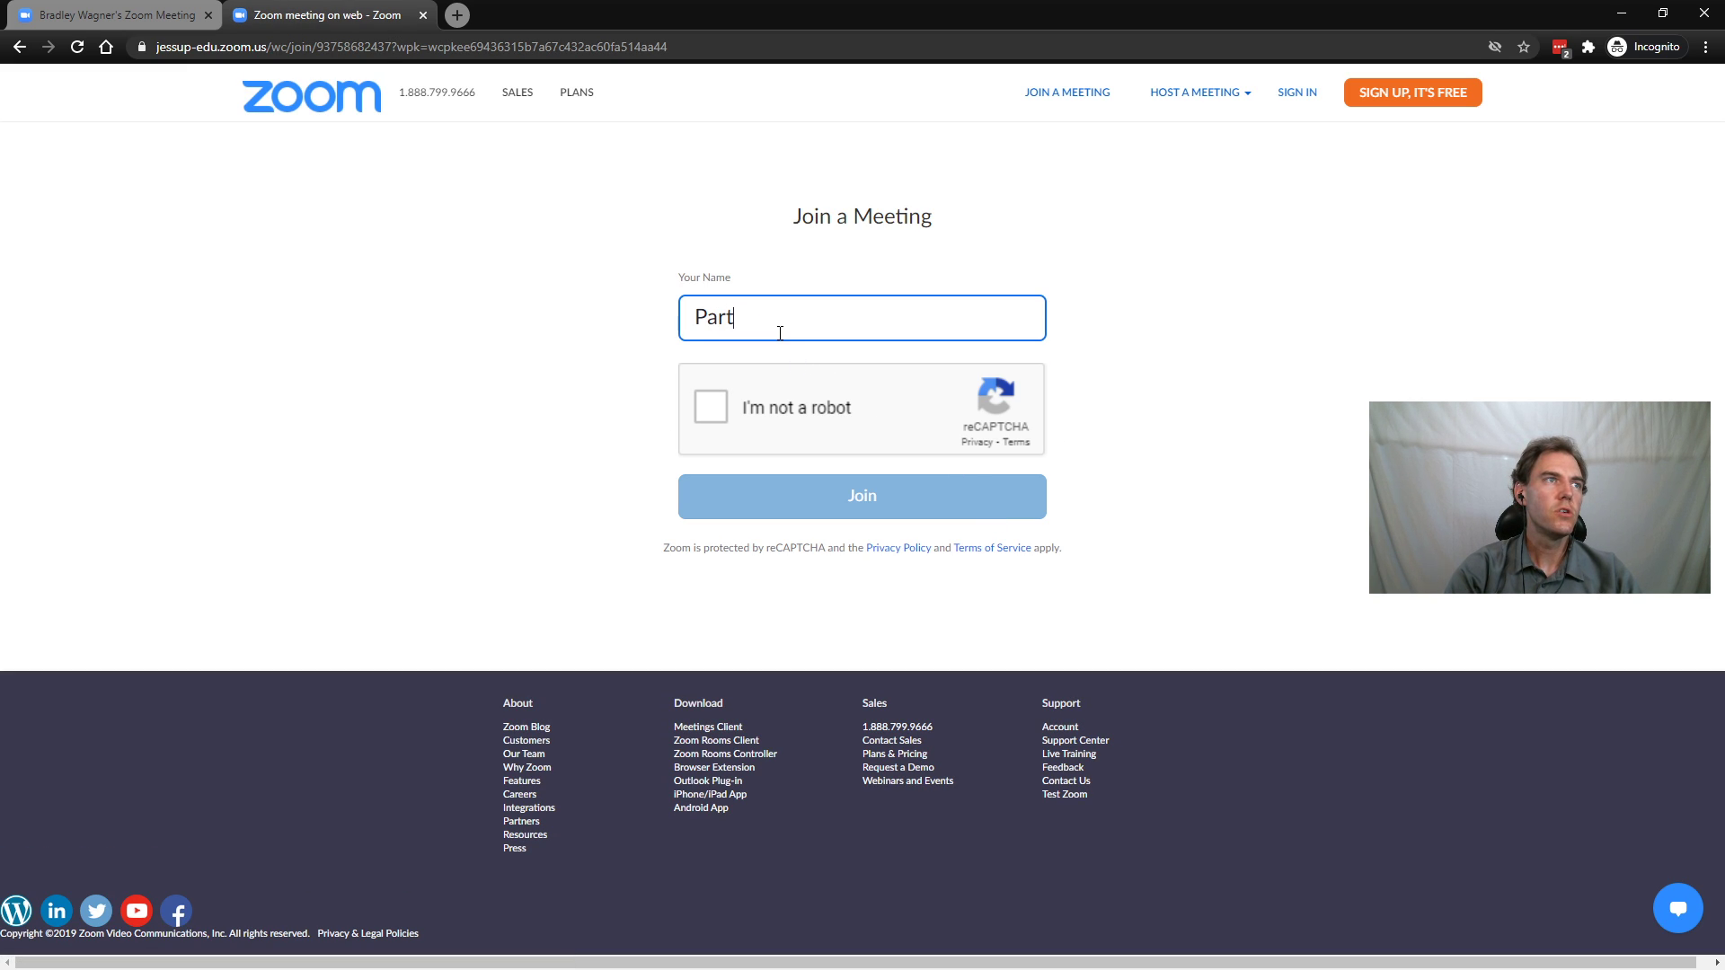
type("icipant 2")
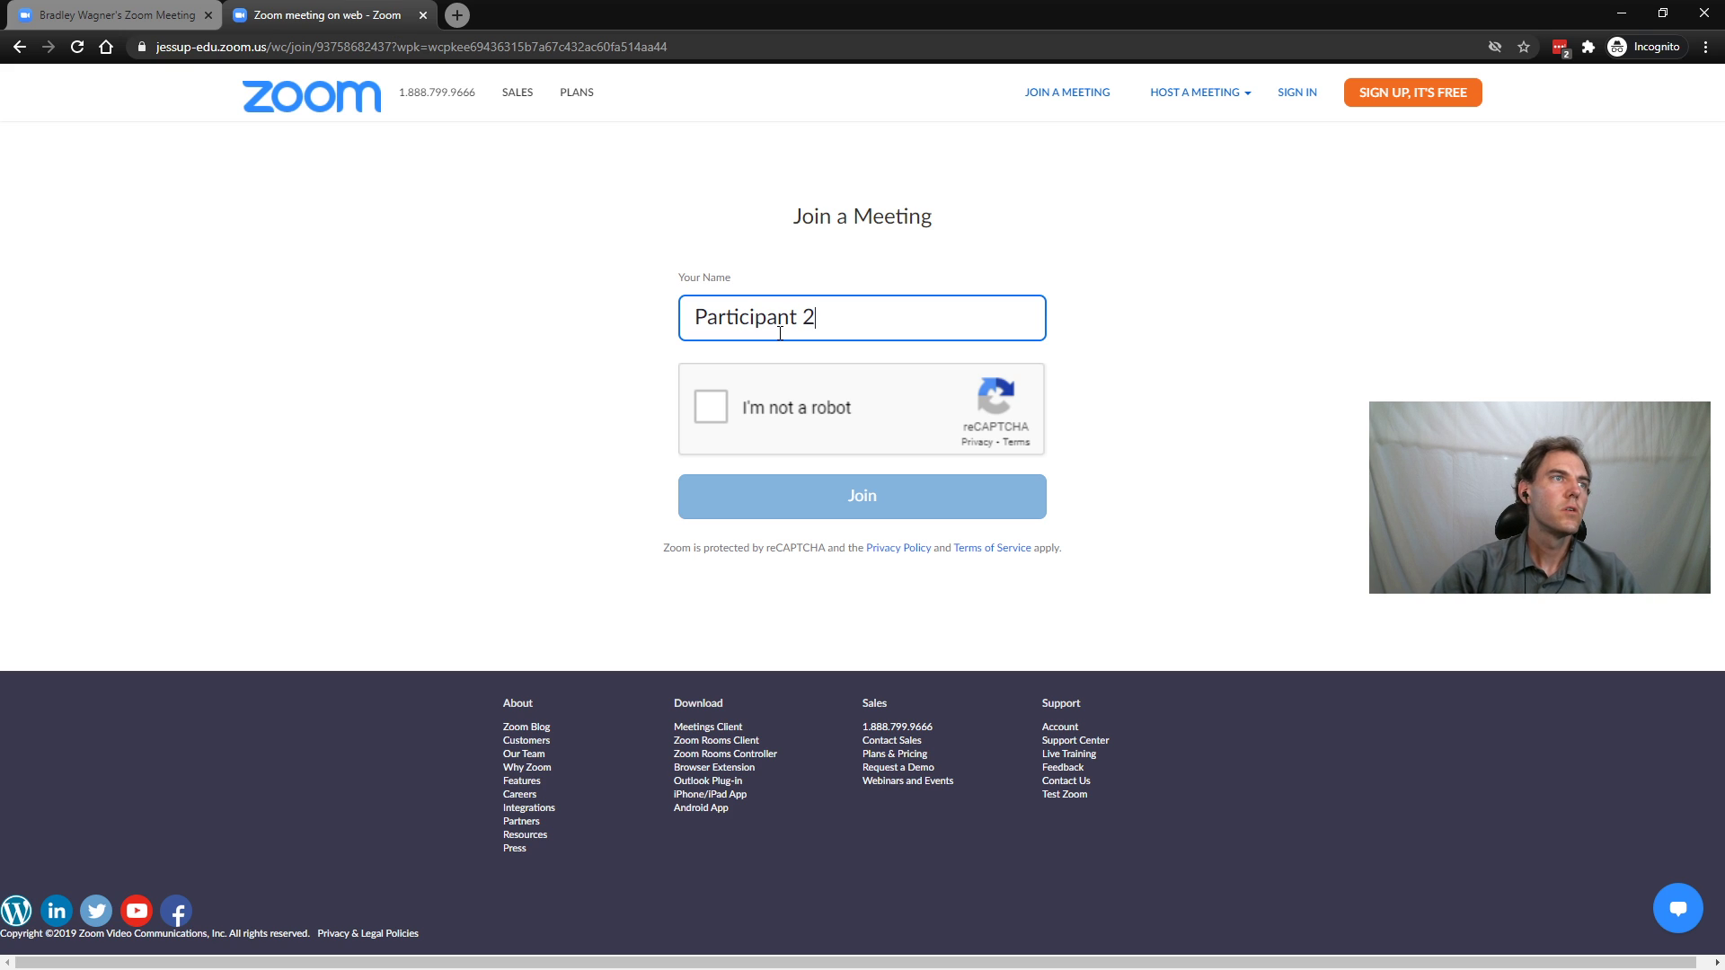
left_click(698, 407)
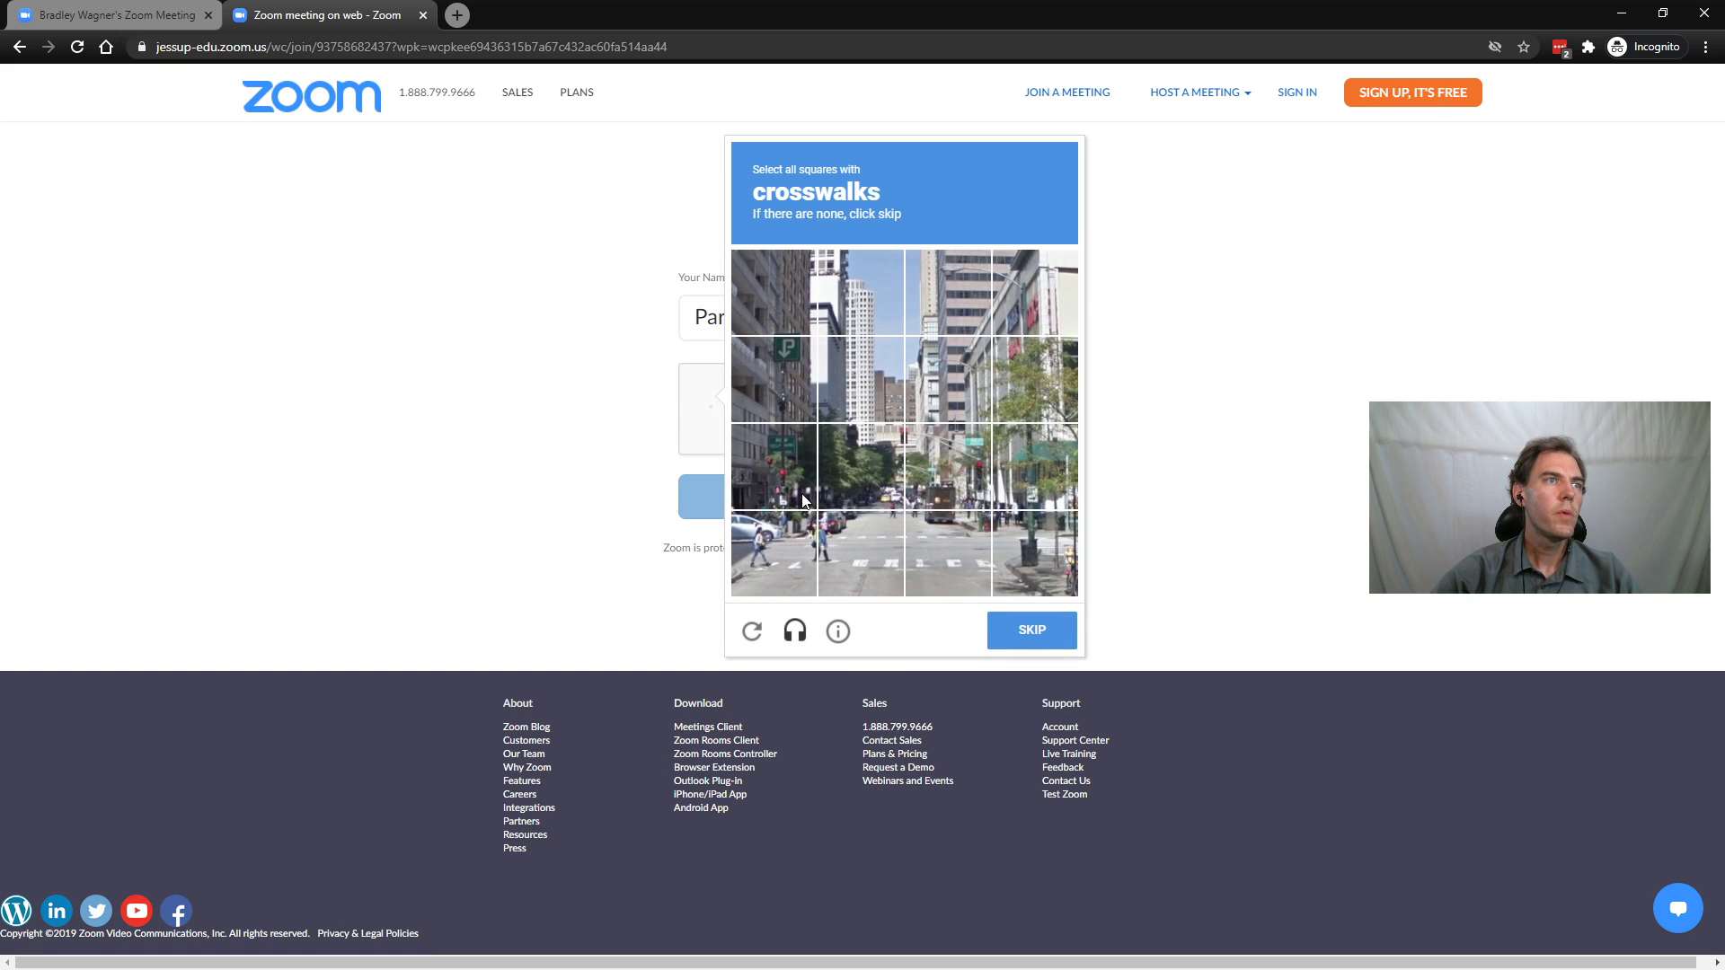
Select all four squares in the bottom row of the crosswalks image and submit them.
left_click(786, 536)
left_click(848, 543)
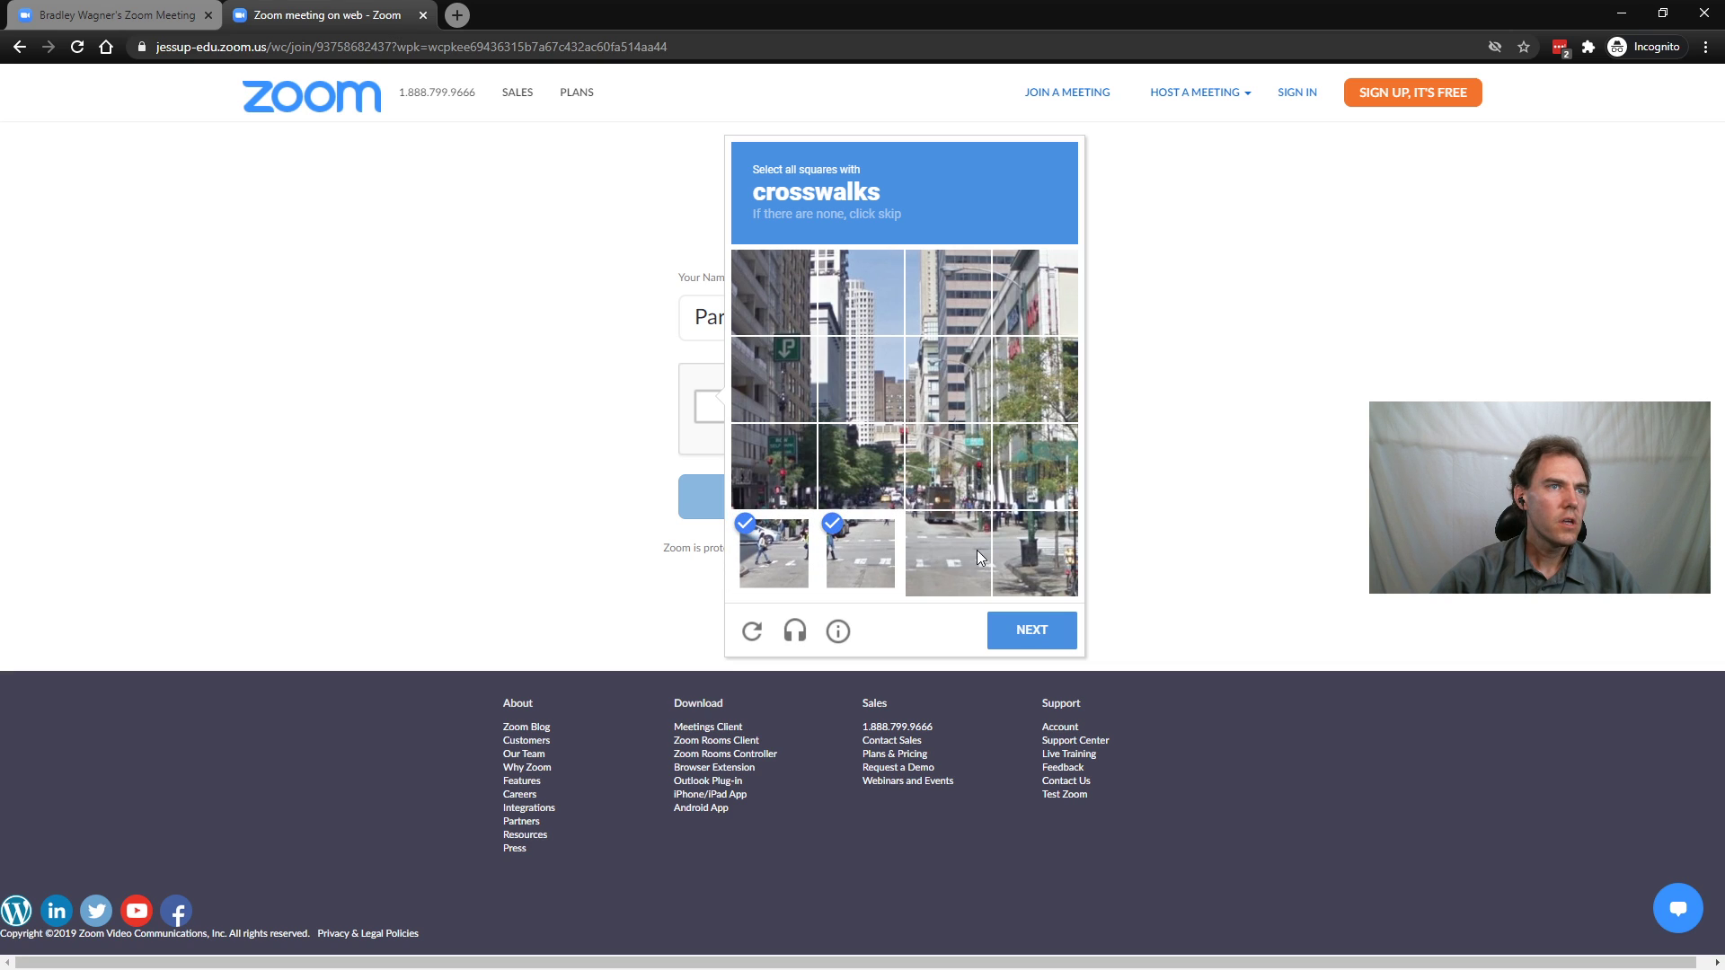
left_click(977, 550)
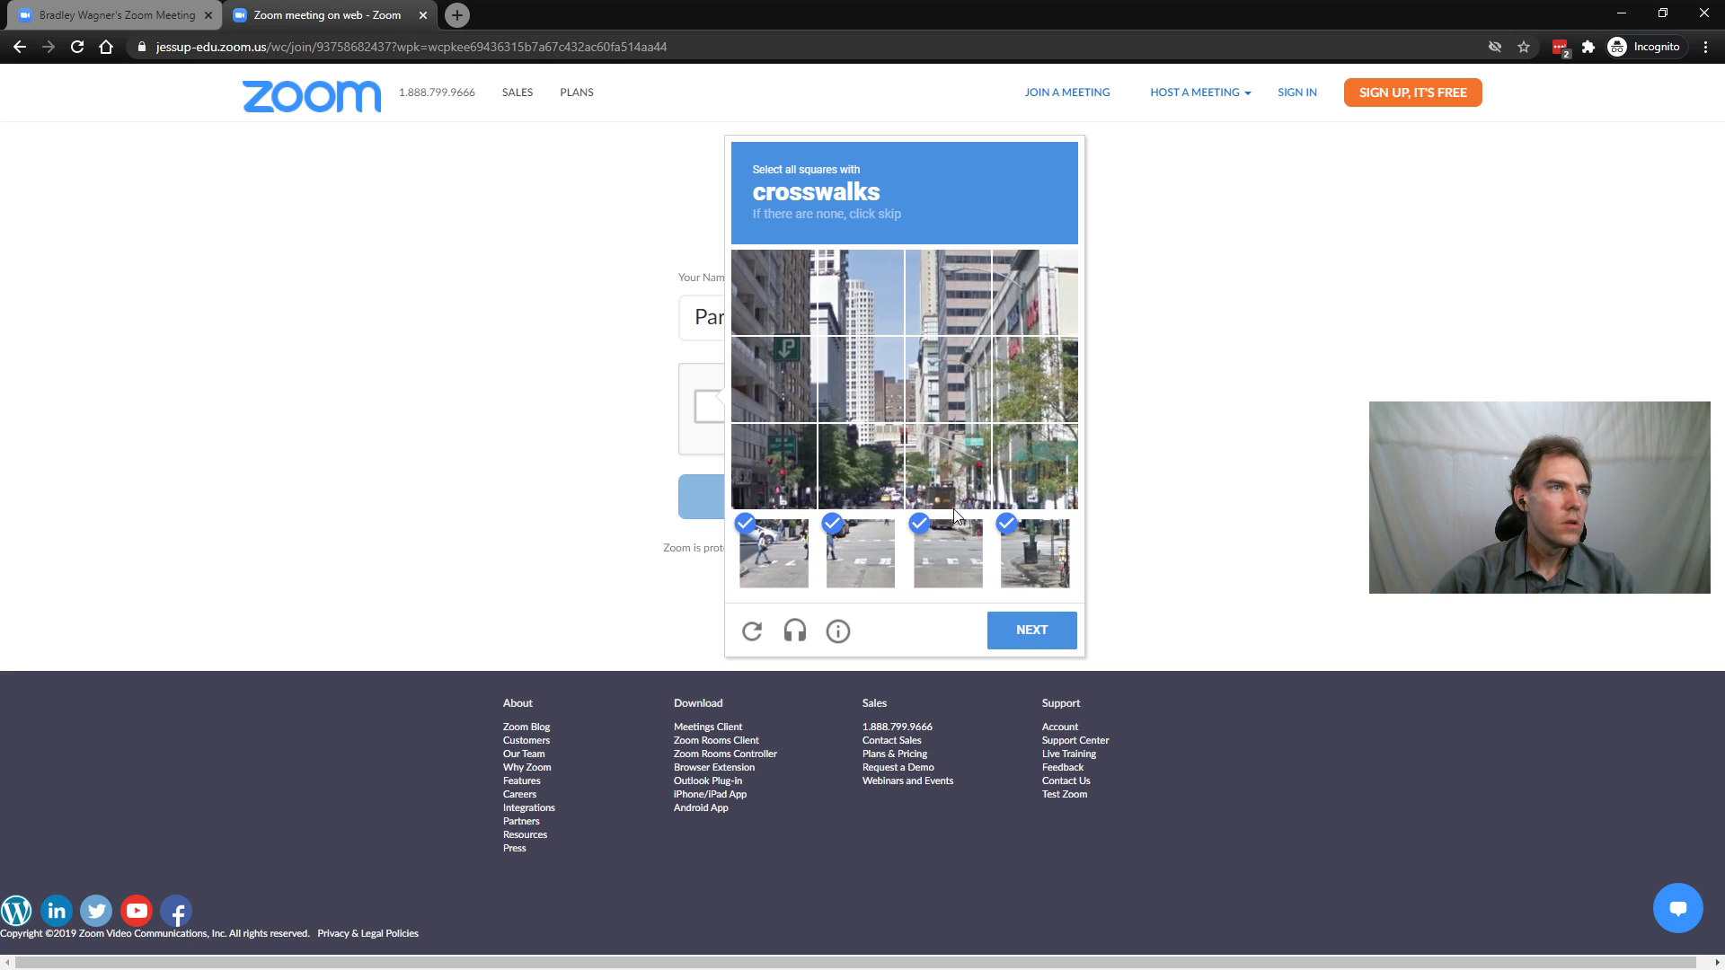
left_click(1026, 634)
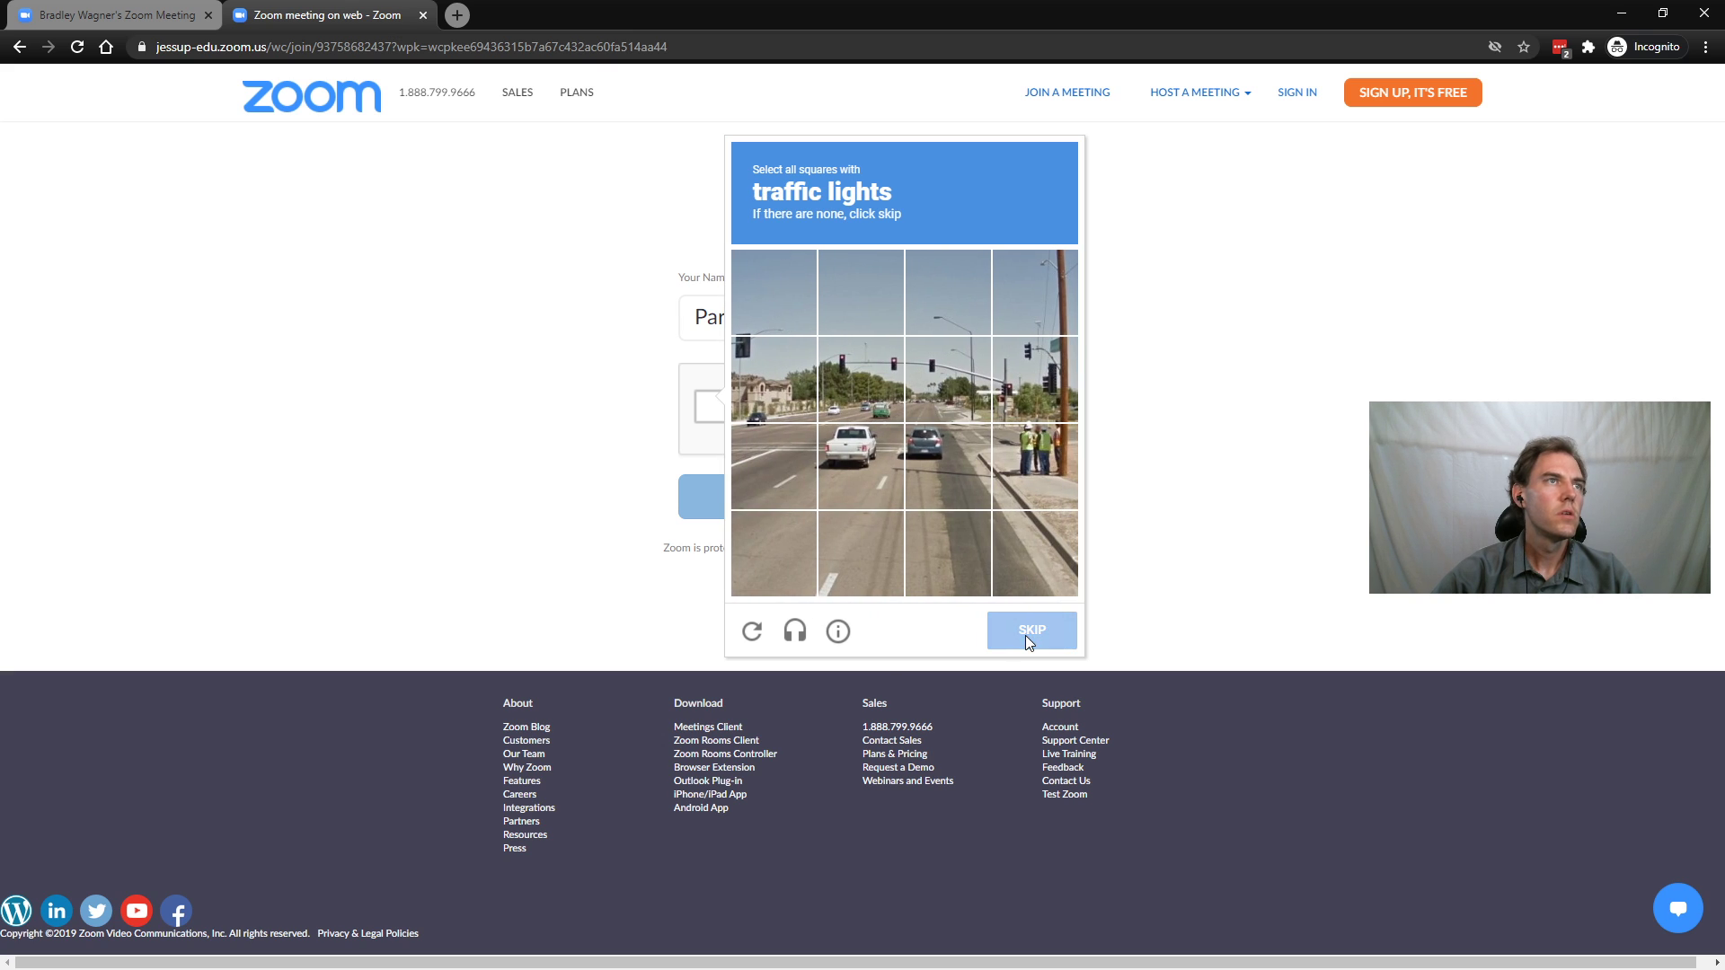
Select the second, third and fourth squares in the second row of the traffic lights image and verify the robot check.
left_click(864, 386)
left_click(943, 386)
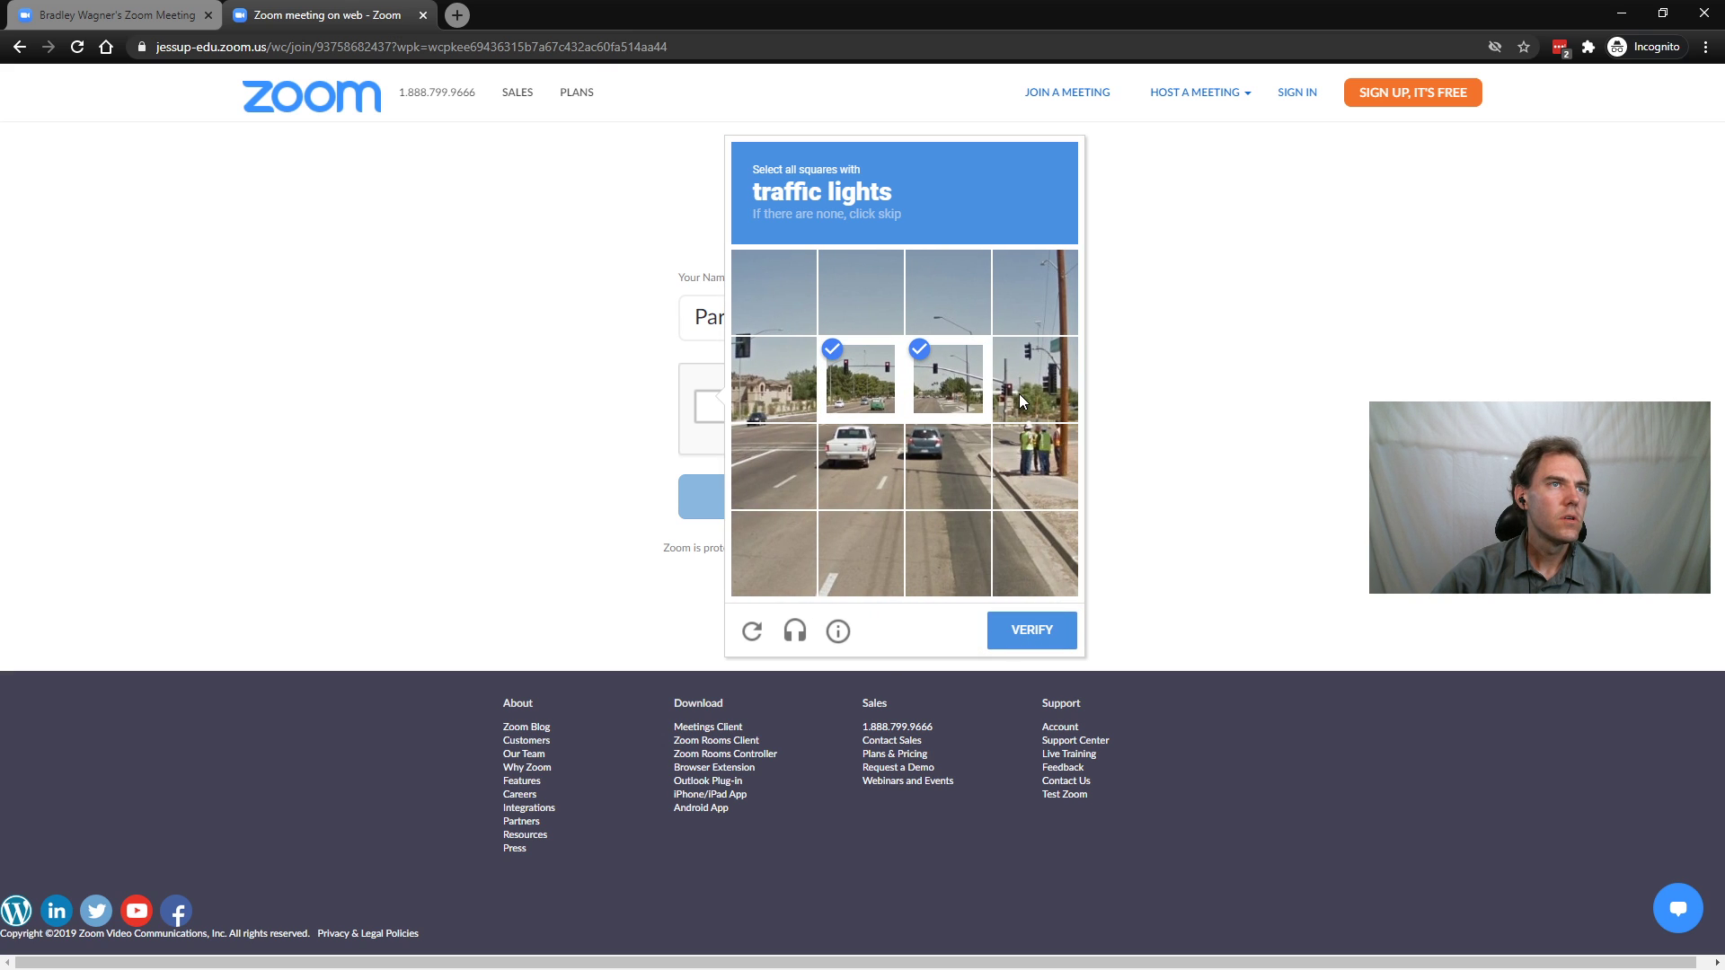
left_click(1023, 397)
left_click(1031, 636)
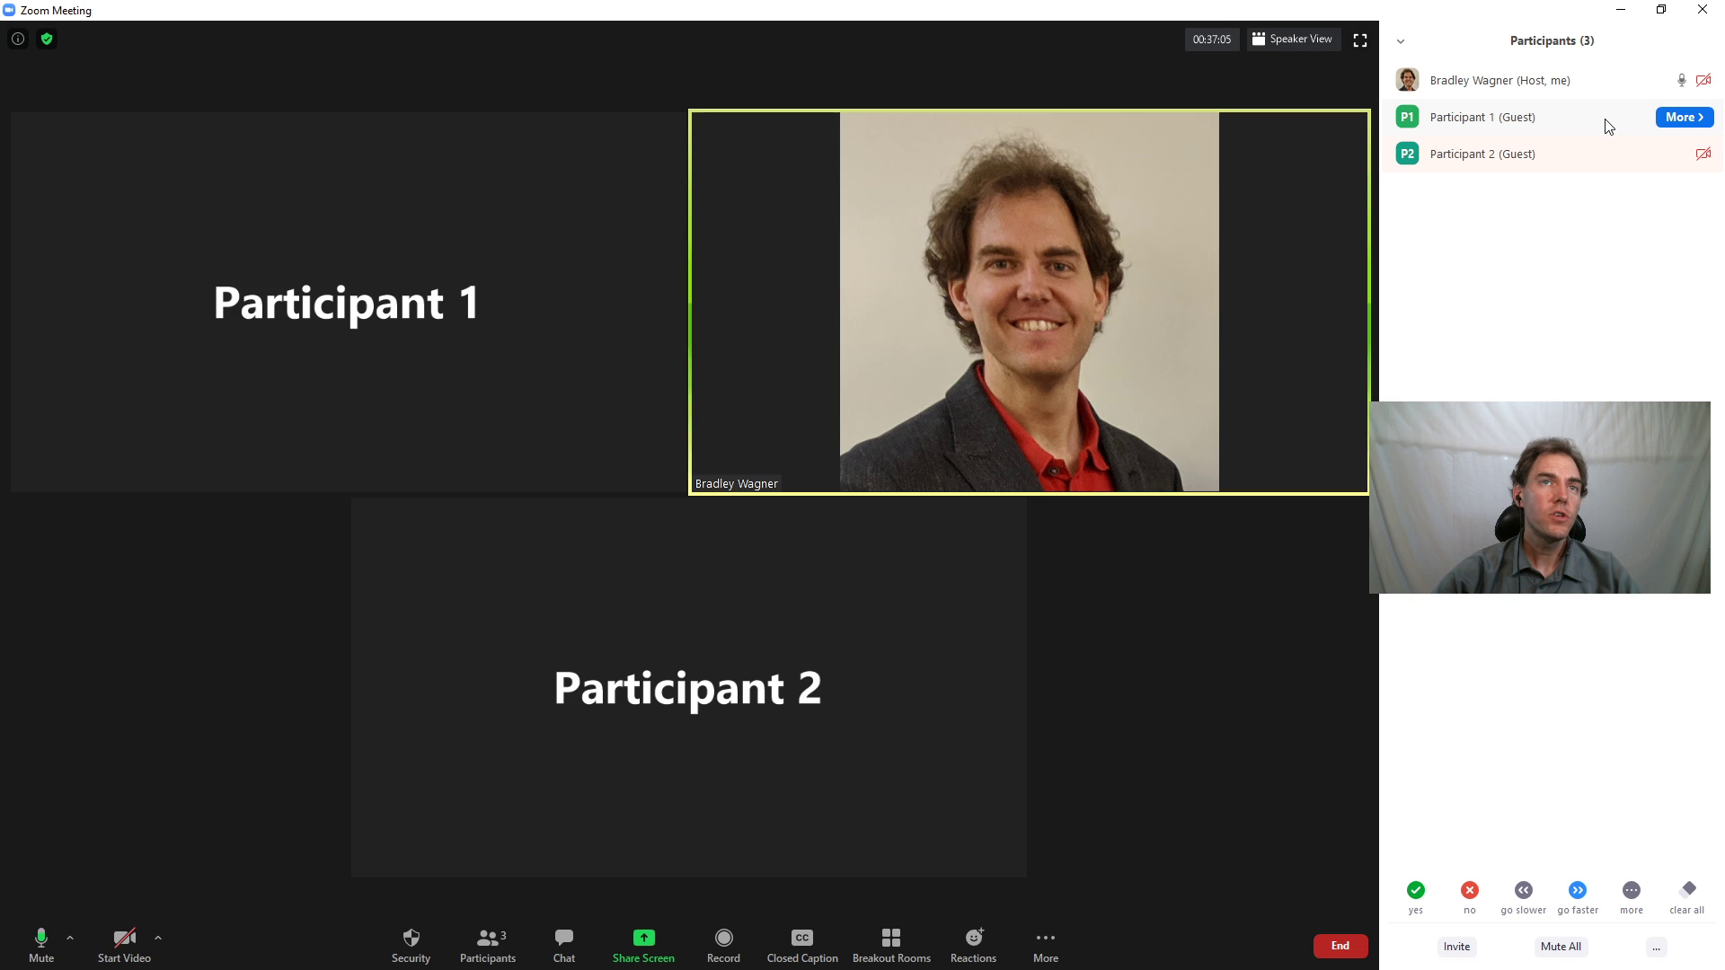
Review the host actions available for Participant 1 in the participants list without applying any.
left_click(1676, 118)
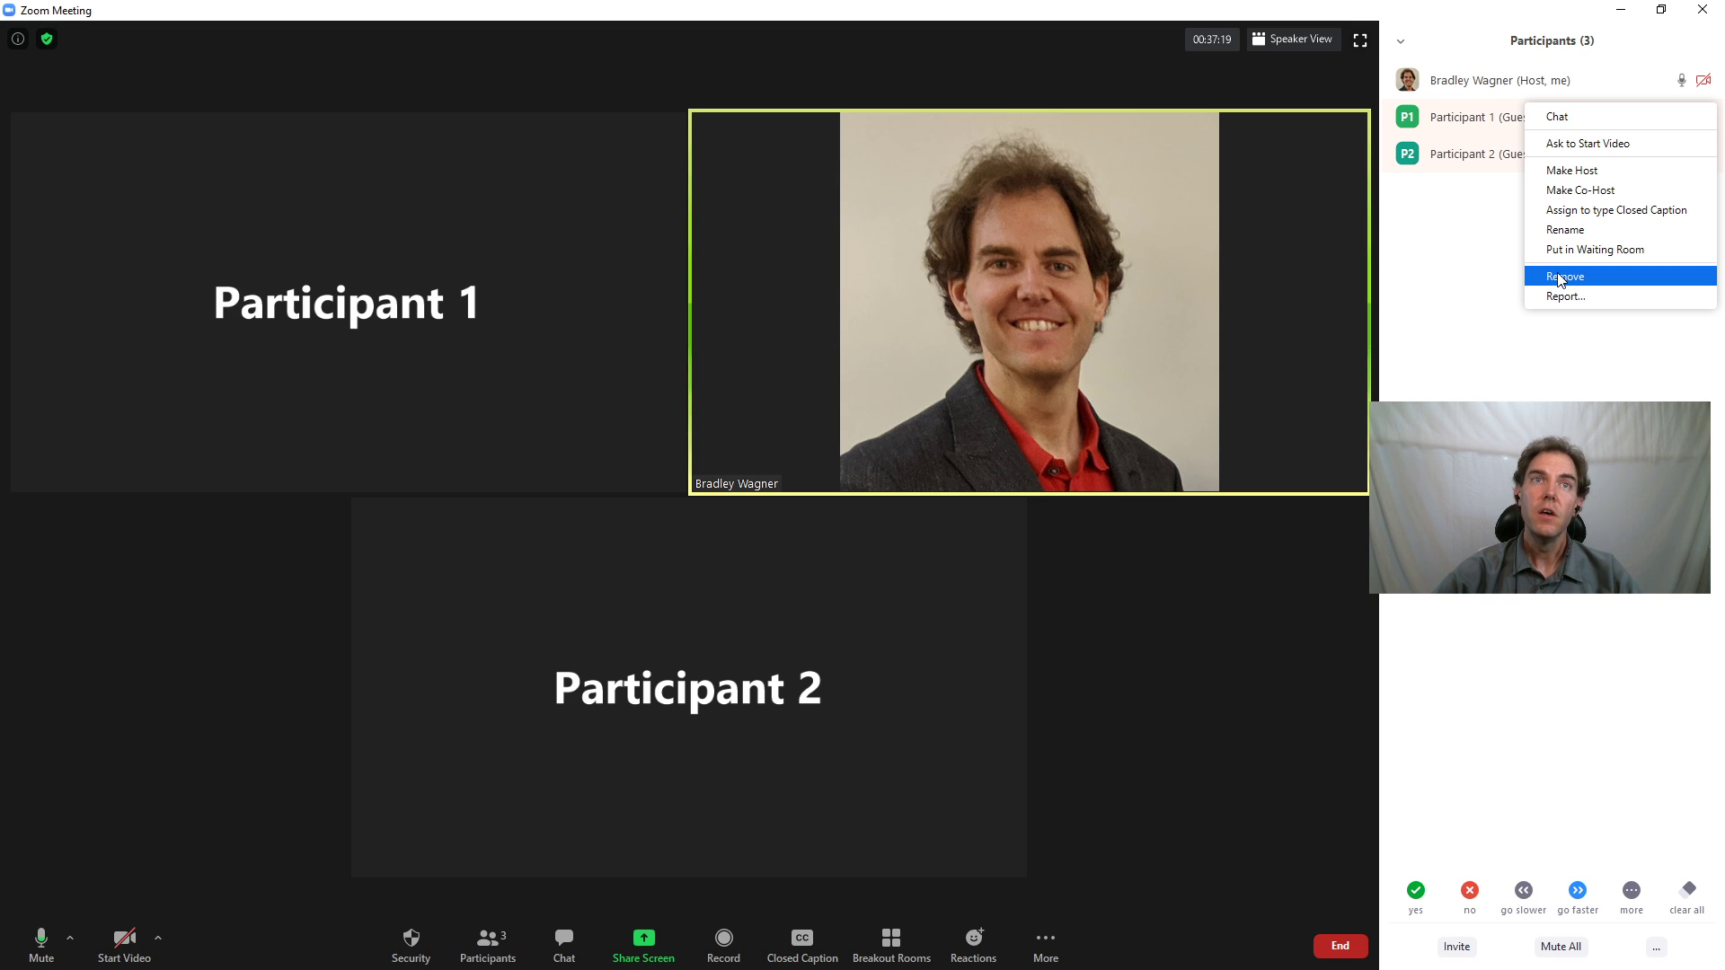
key("Escape")
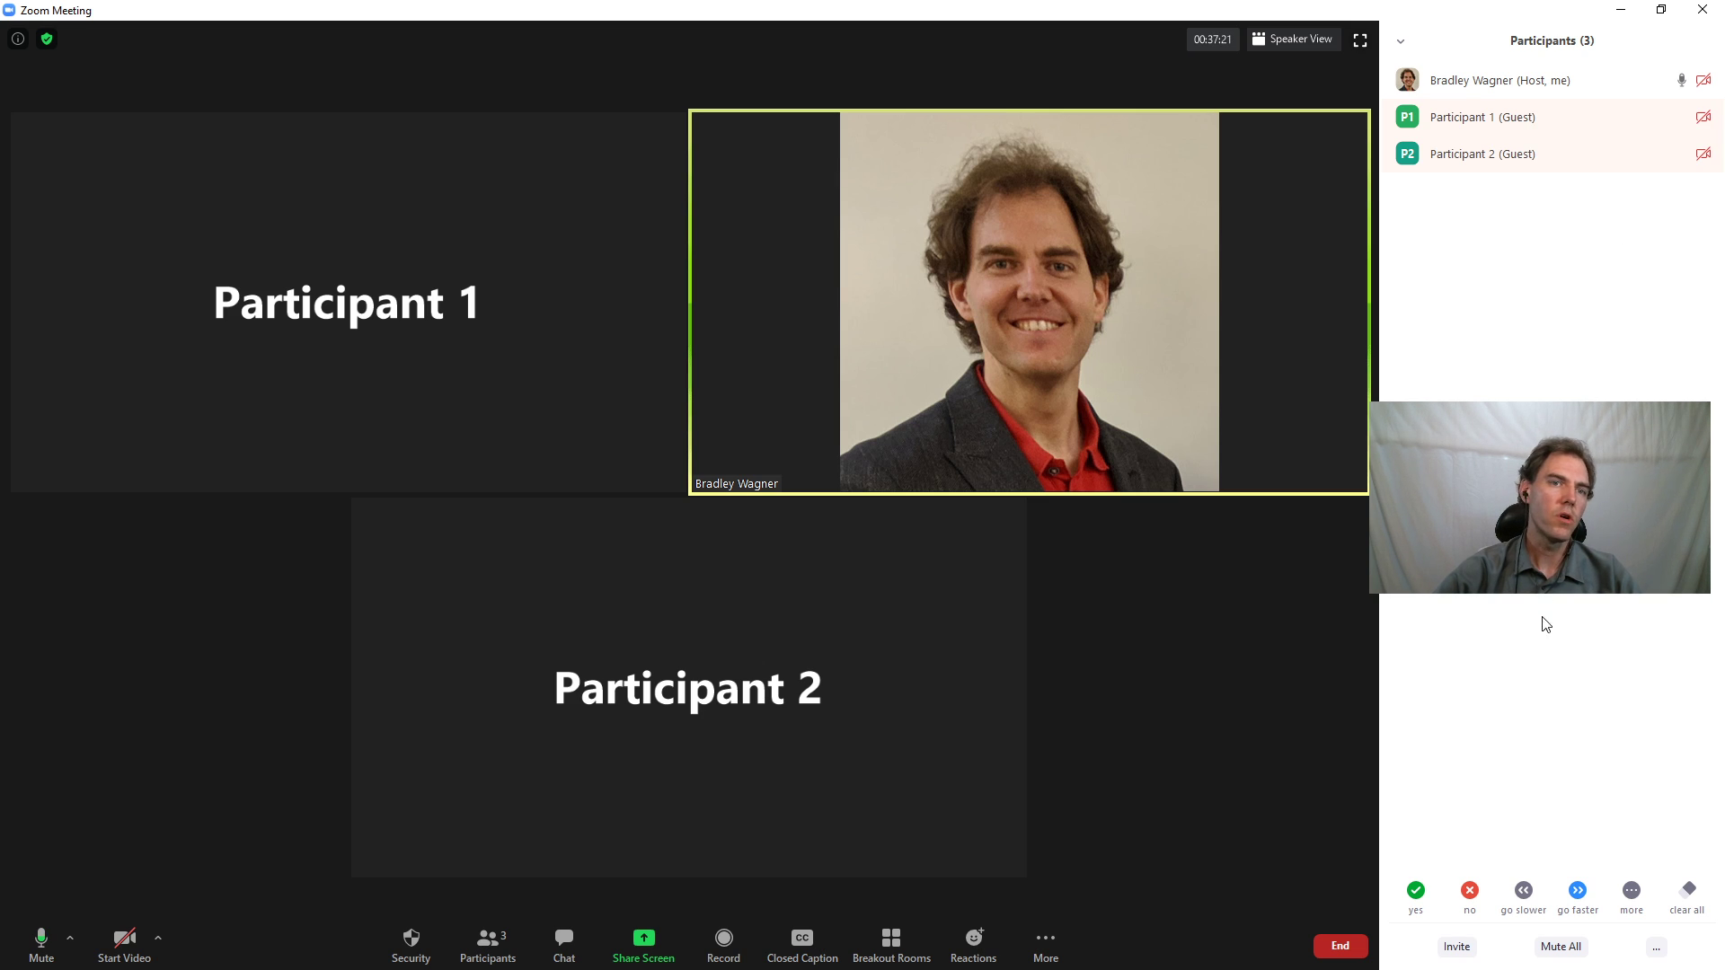
Open the breakout rooms setup, add a second room, and delete that room again.
left_click(887, 949)
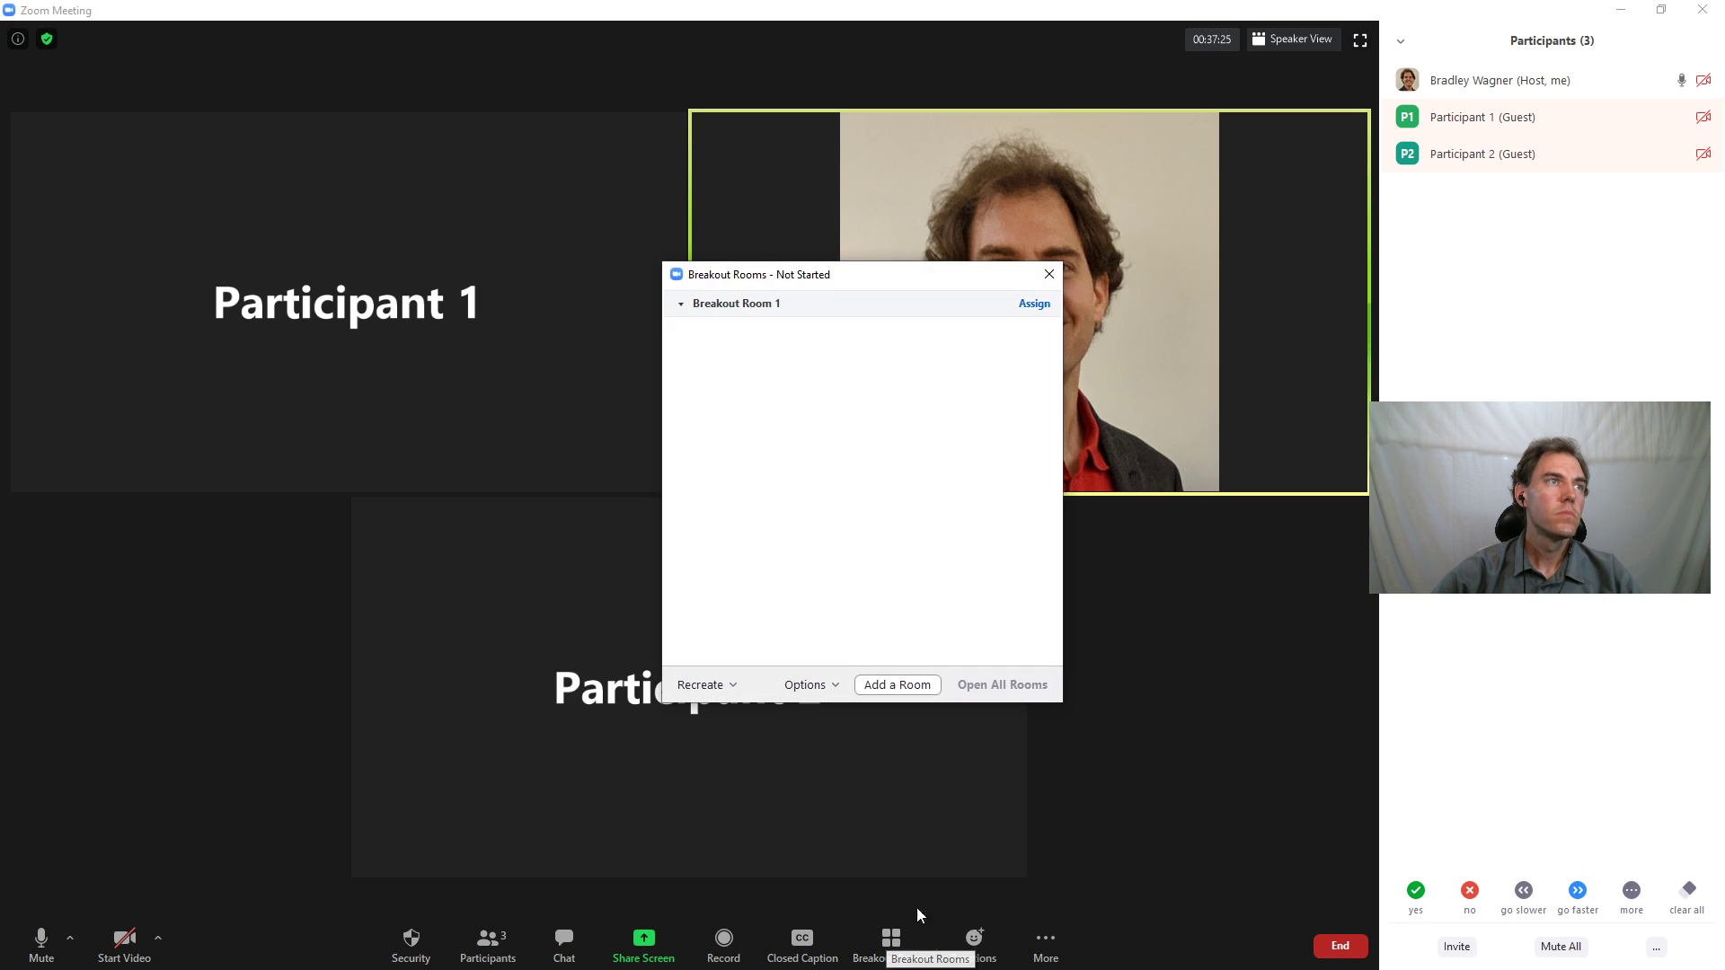
left_click(896, 685)
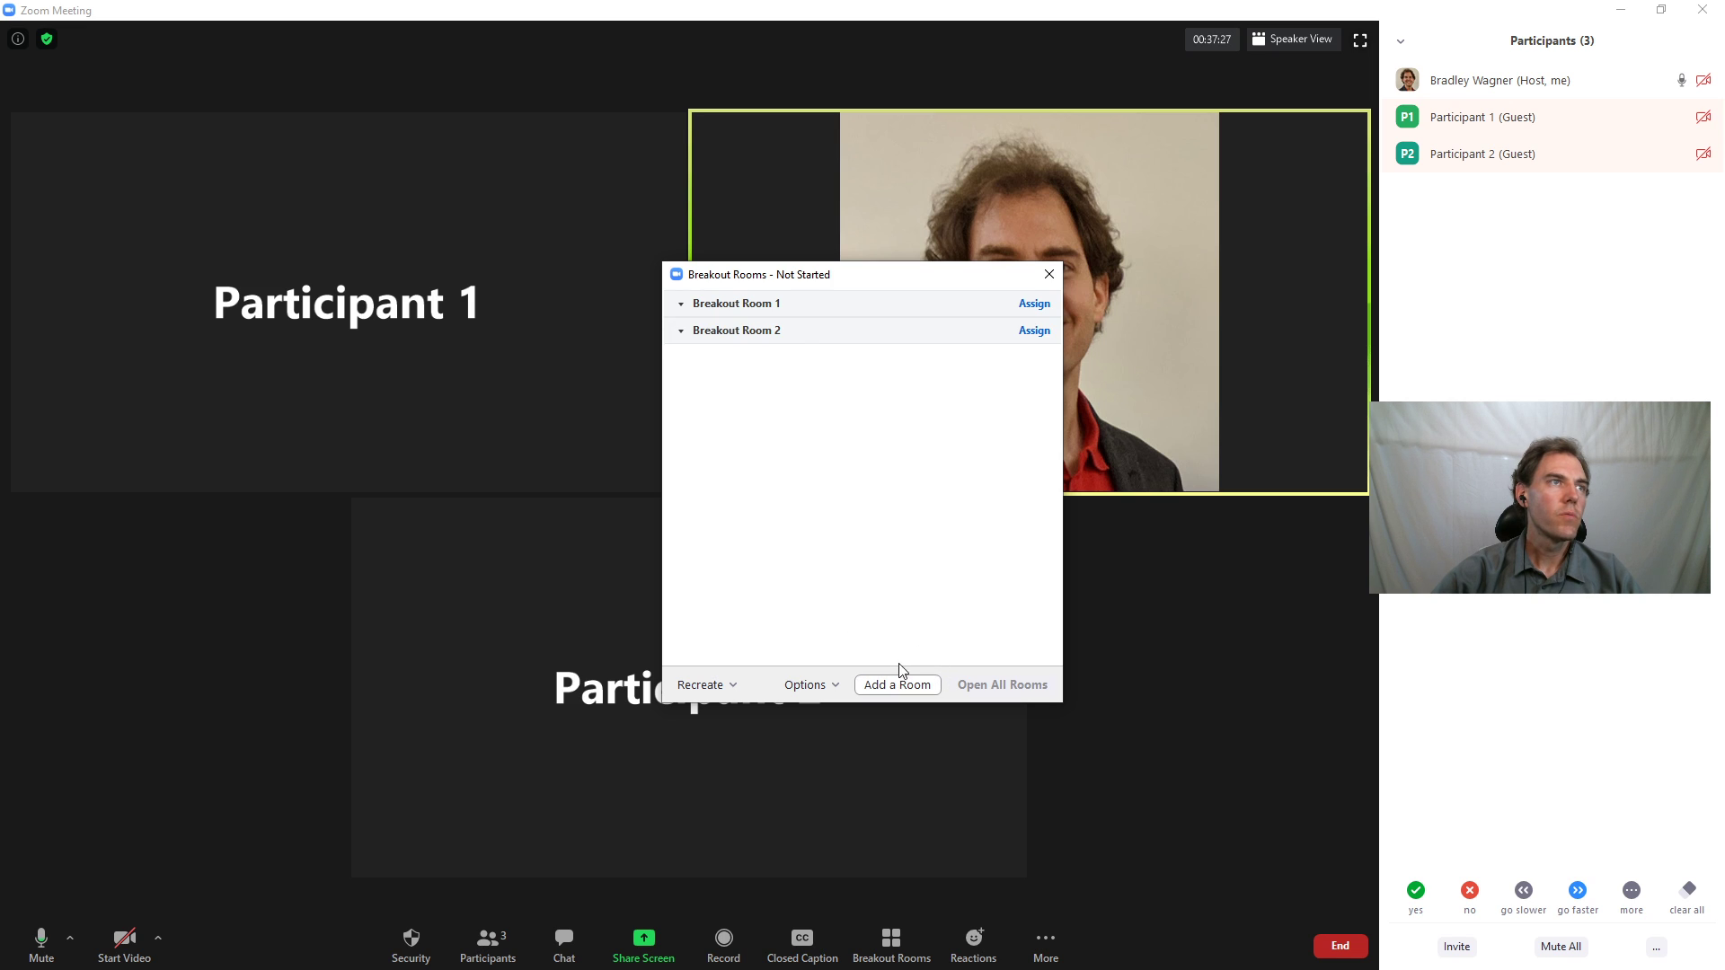
left_click(895, 330)
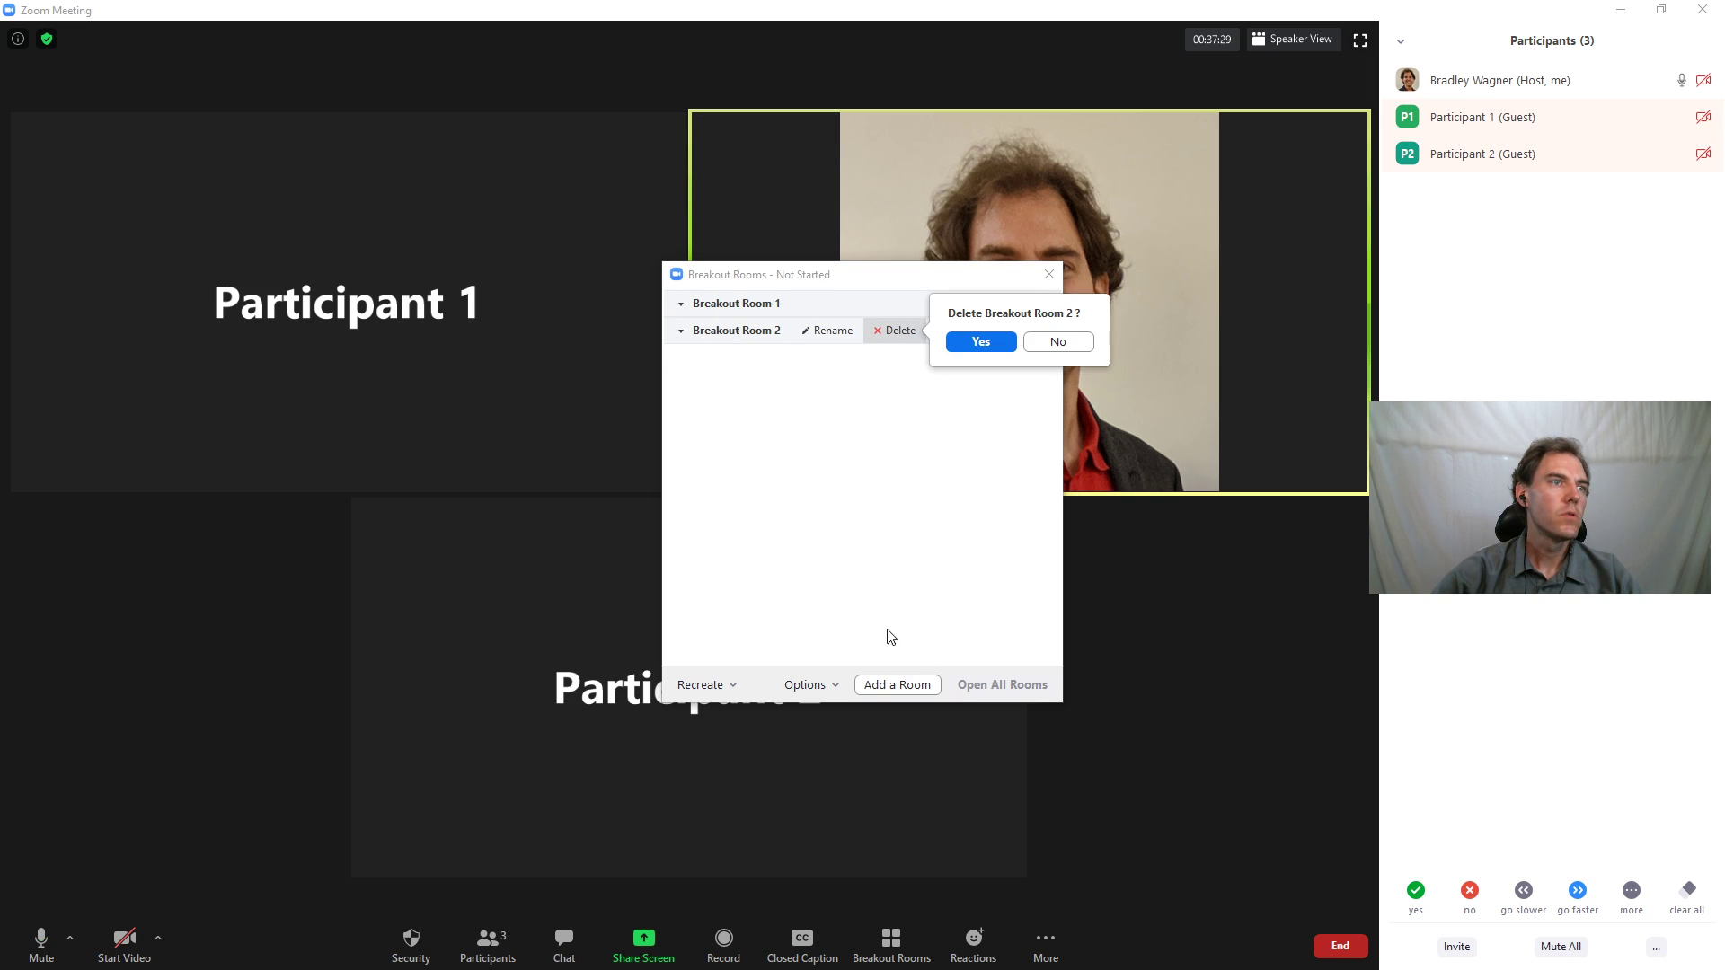
left_click(981, 342)
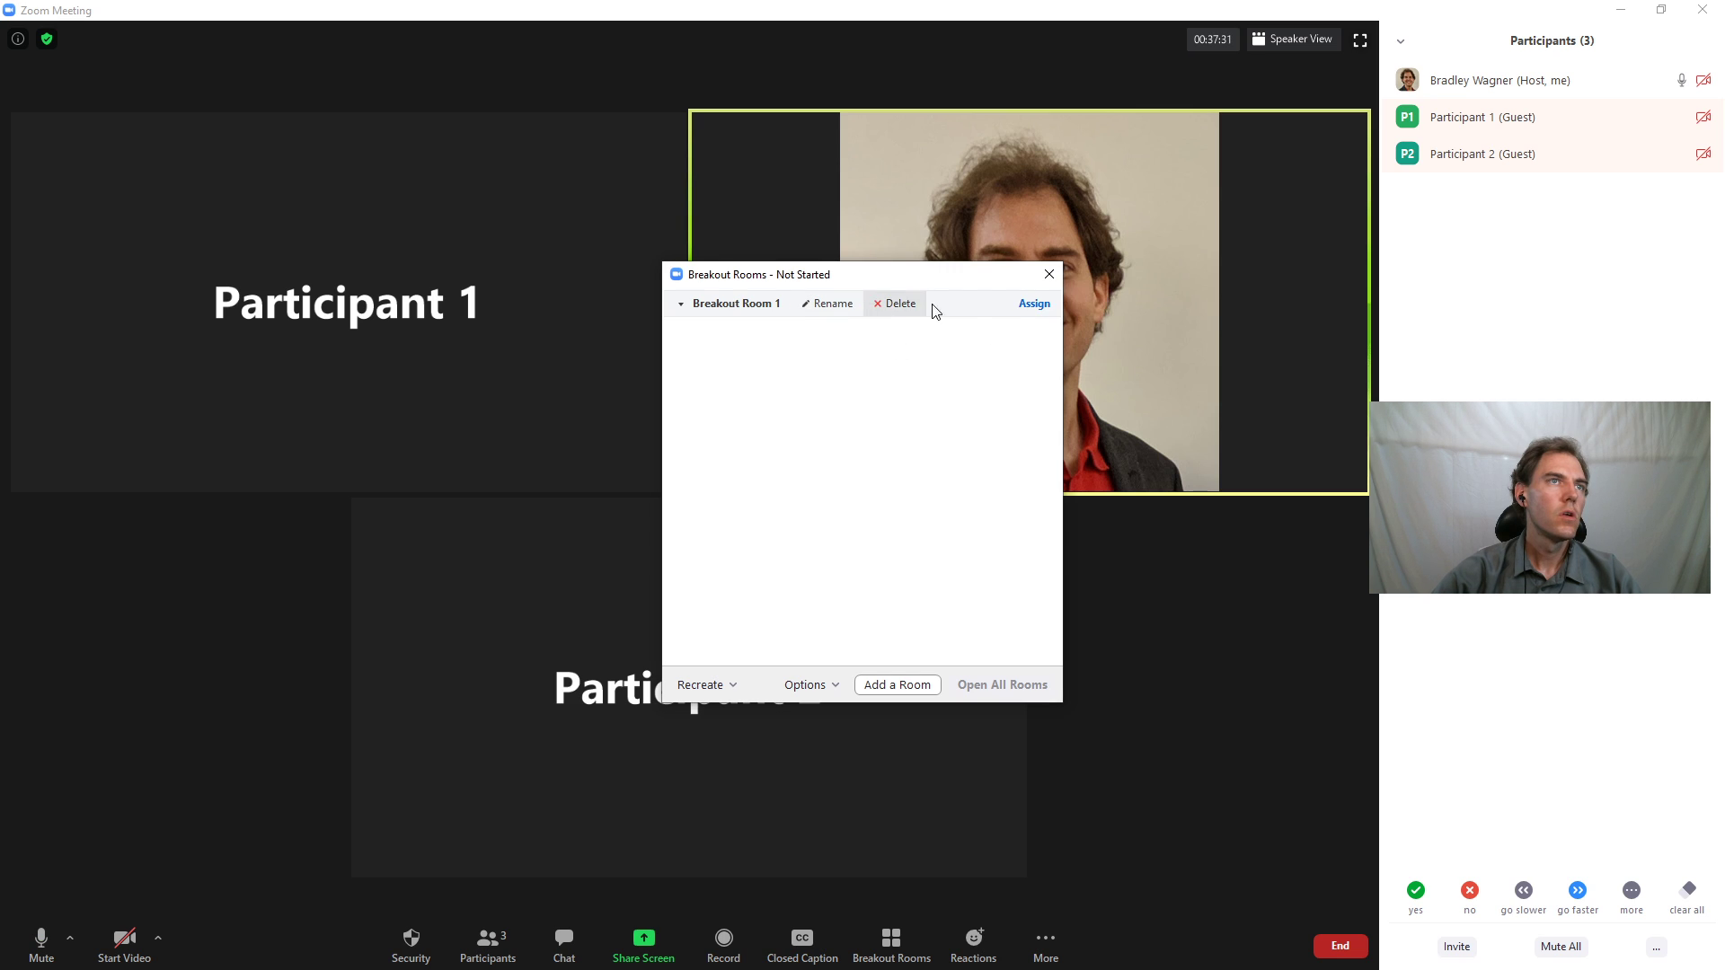
Assign Participant 1 and Participant 2 to Breakout Room 1 and open all rooms.
left_click(1033, 304)
left_click(1083, 293)
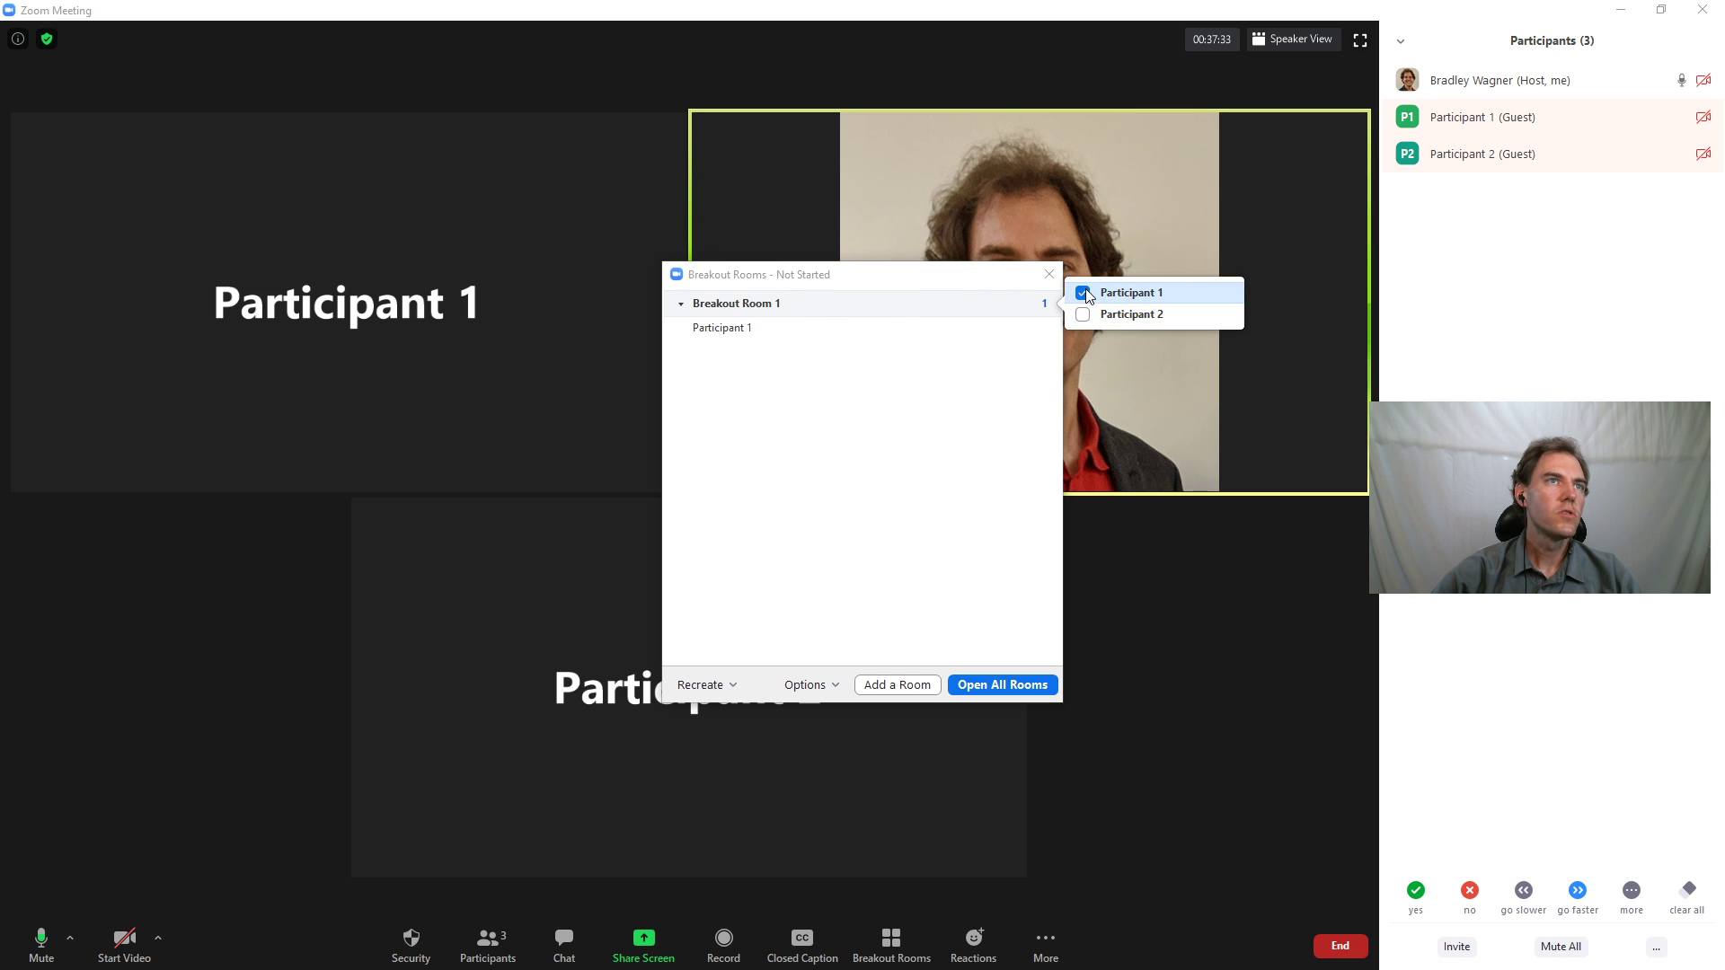
left_click(1082, 314)
left_click(1015, 688)
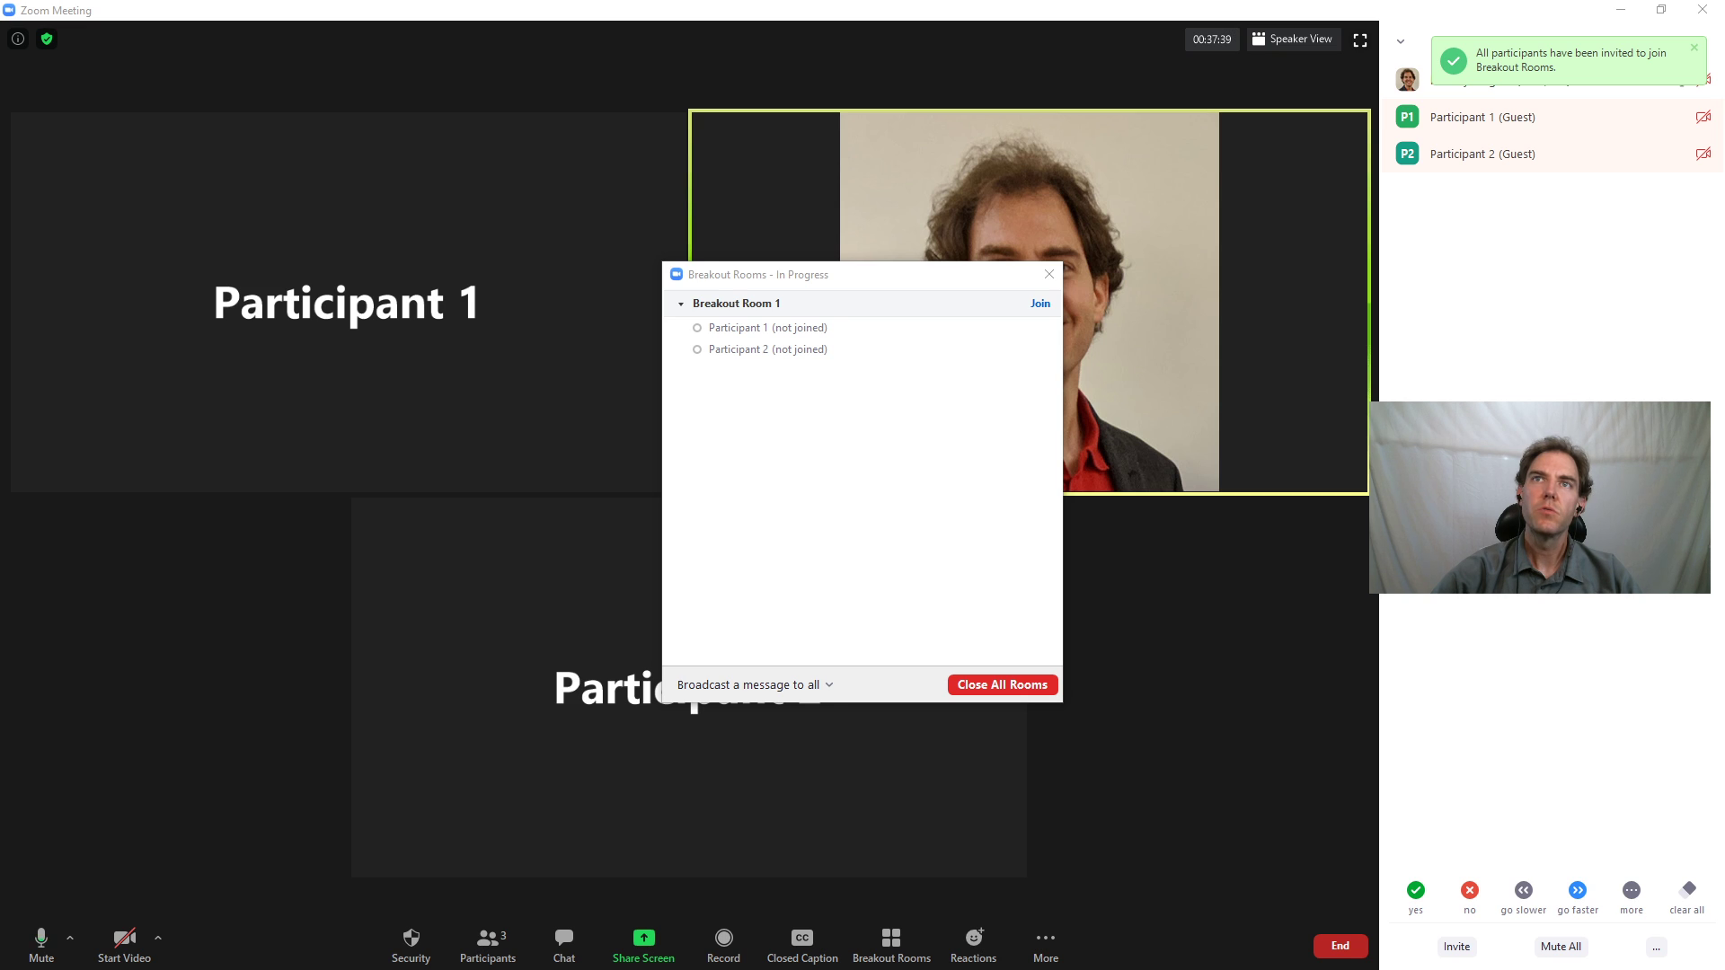
Switch to the incognito Chrome window and accept the Breakout Room 1 invitation in both participants' tabs.
key("alt+Tab")
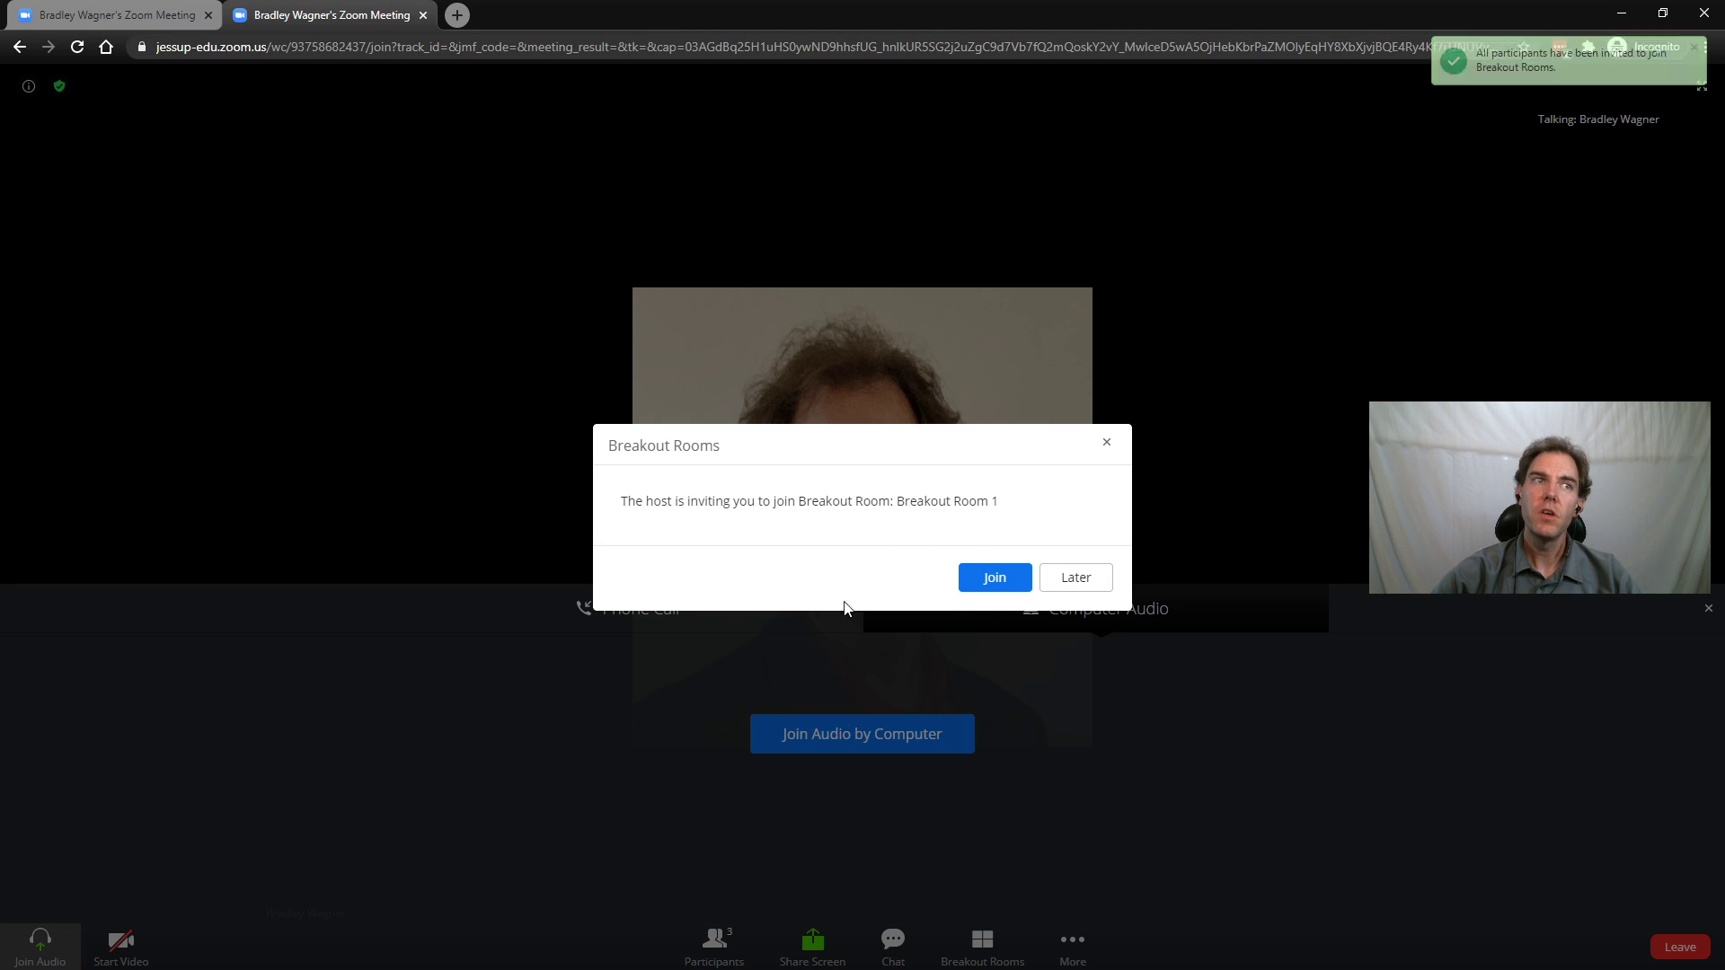
left_click(994, 576)
left_click(158, 20)
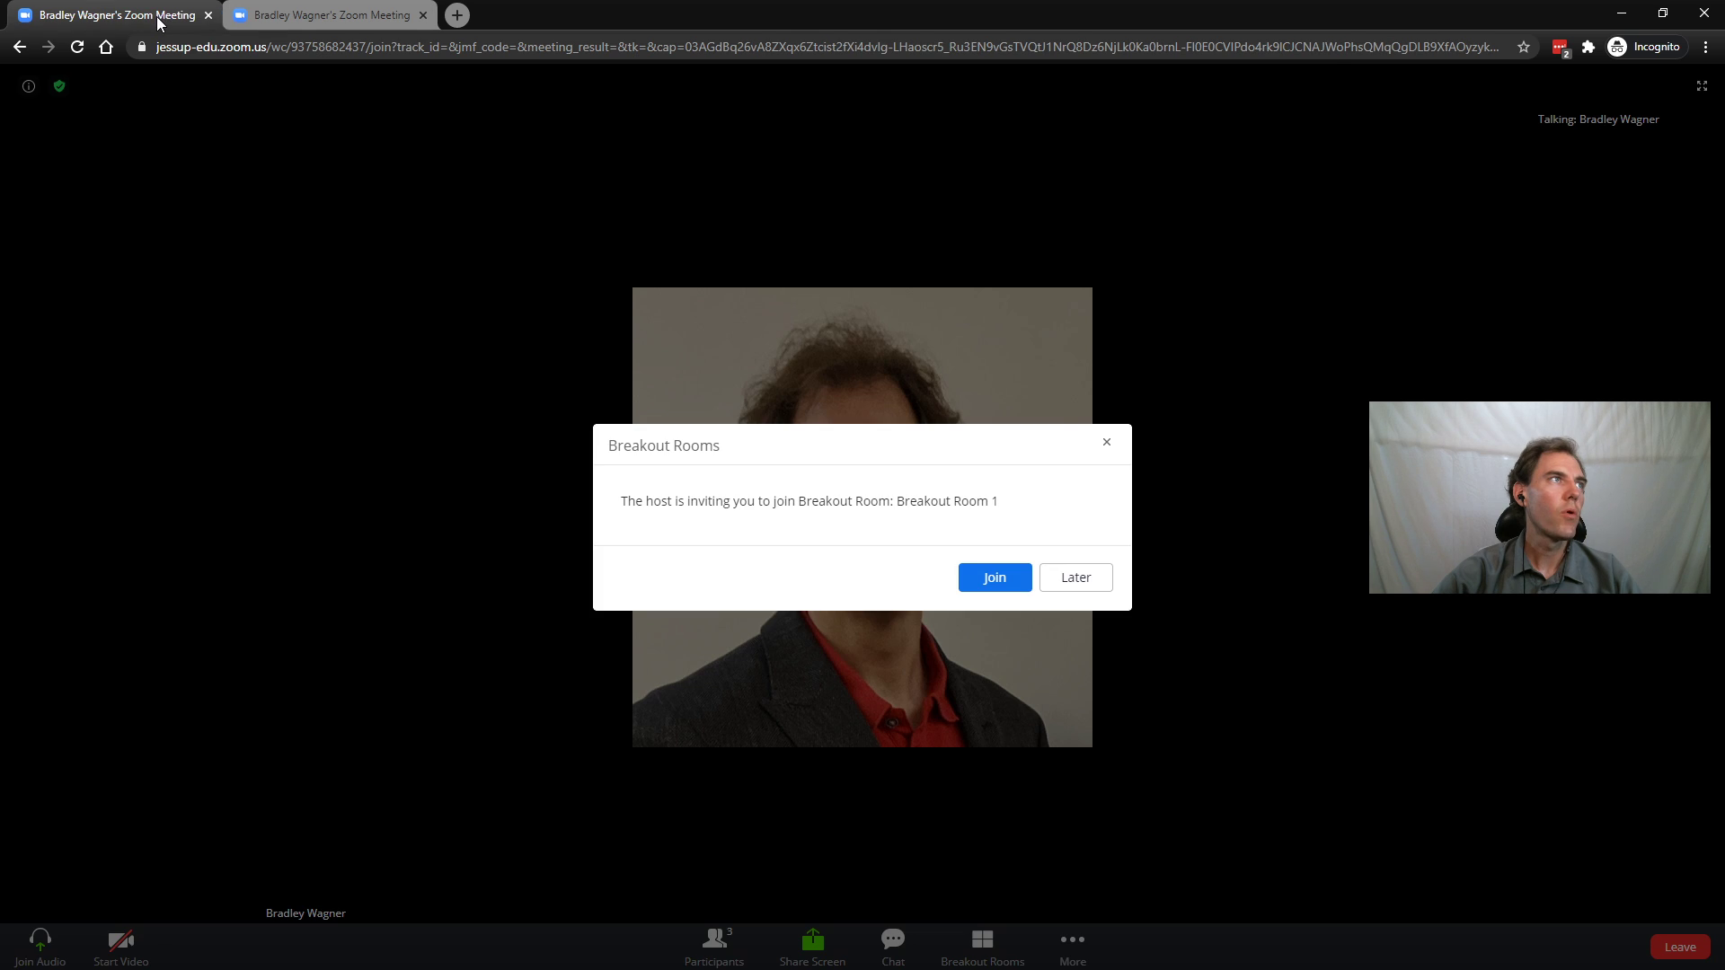
left_click(1004, 583)
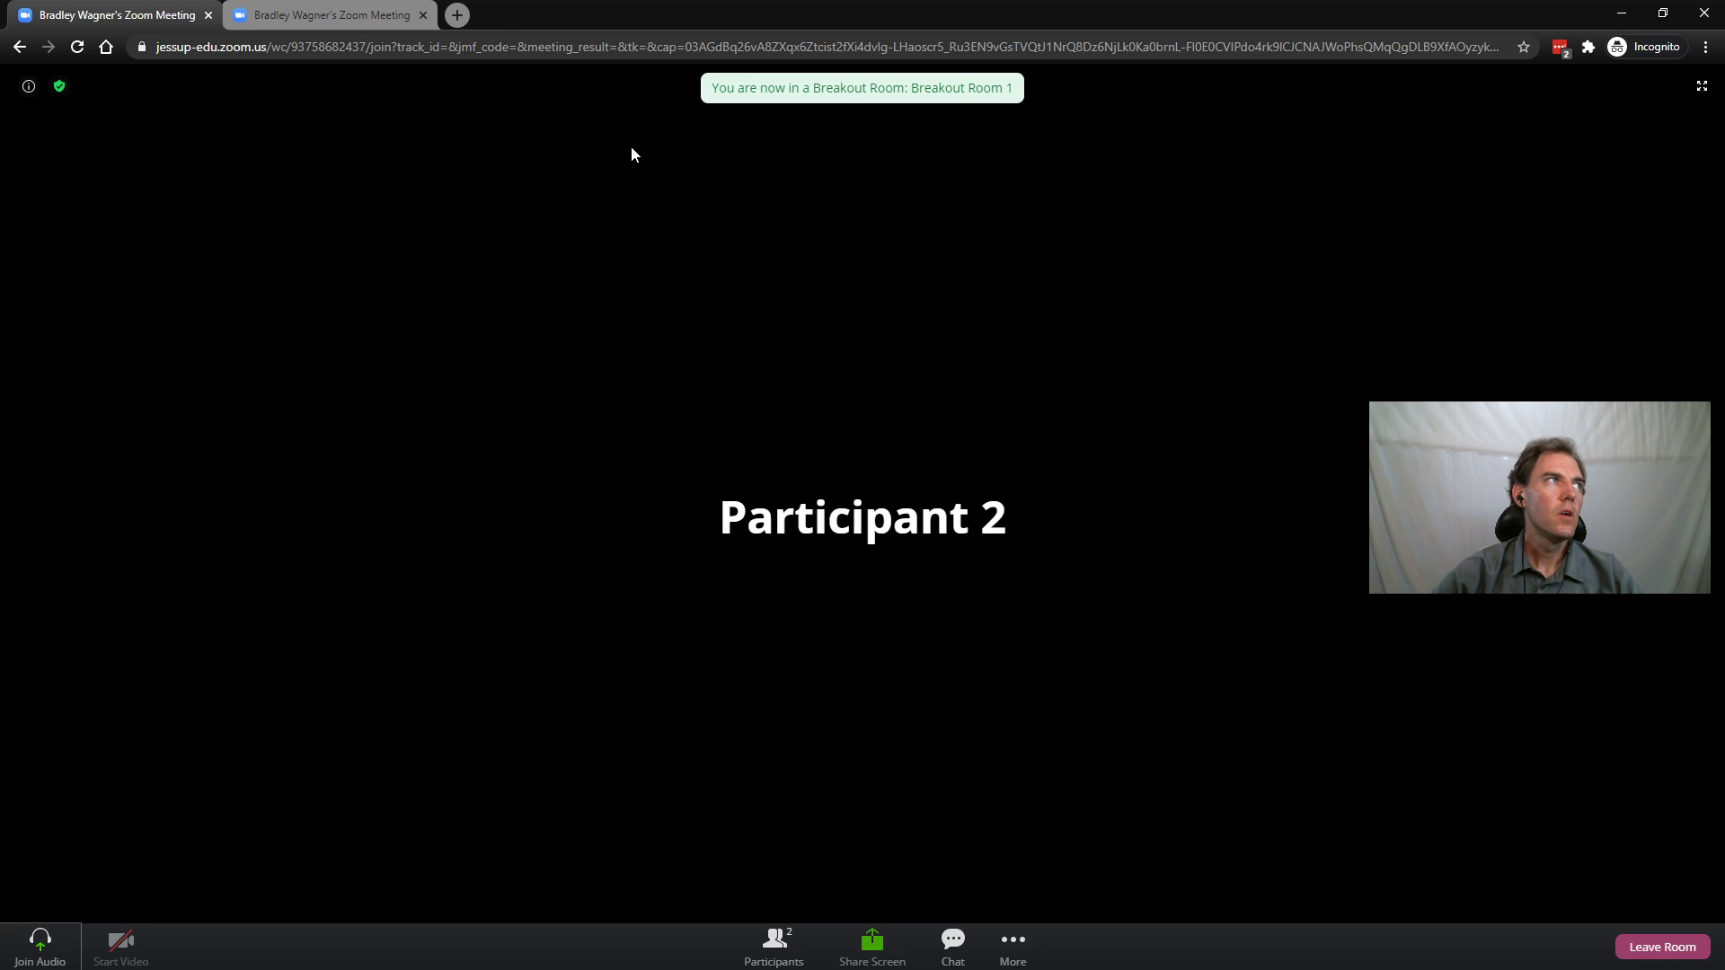
left_click(368, 14)
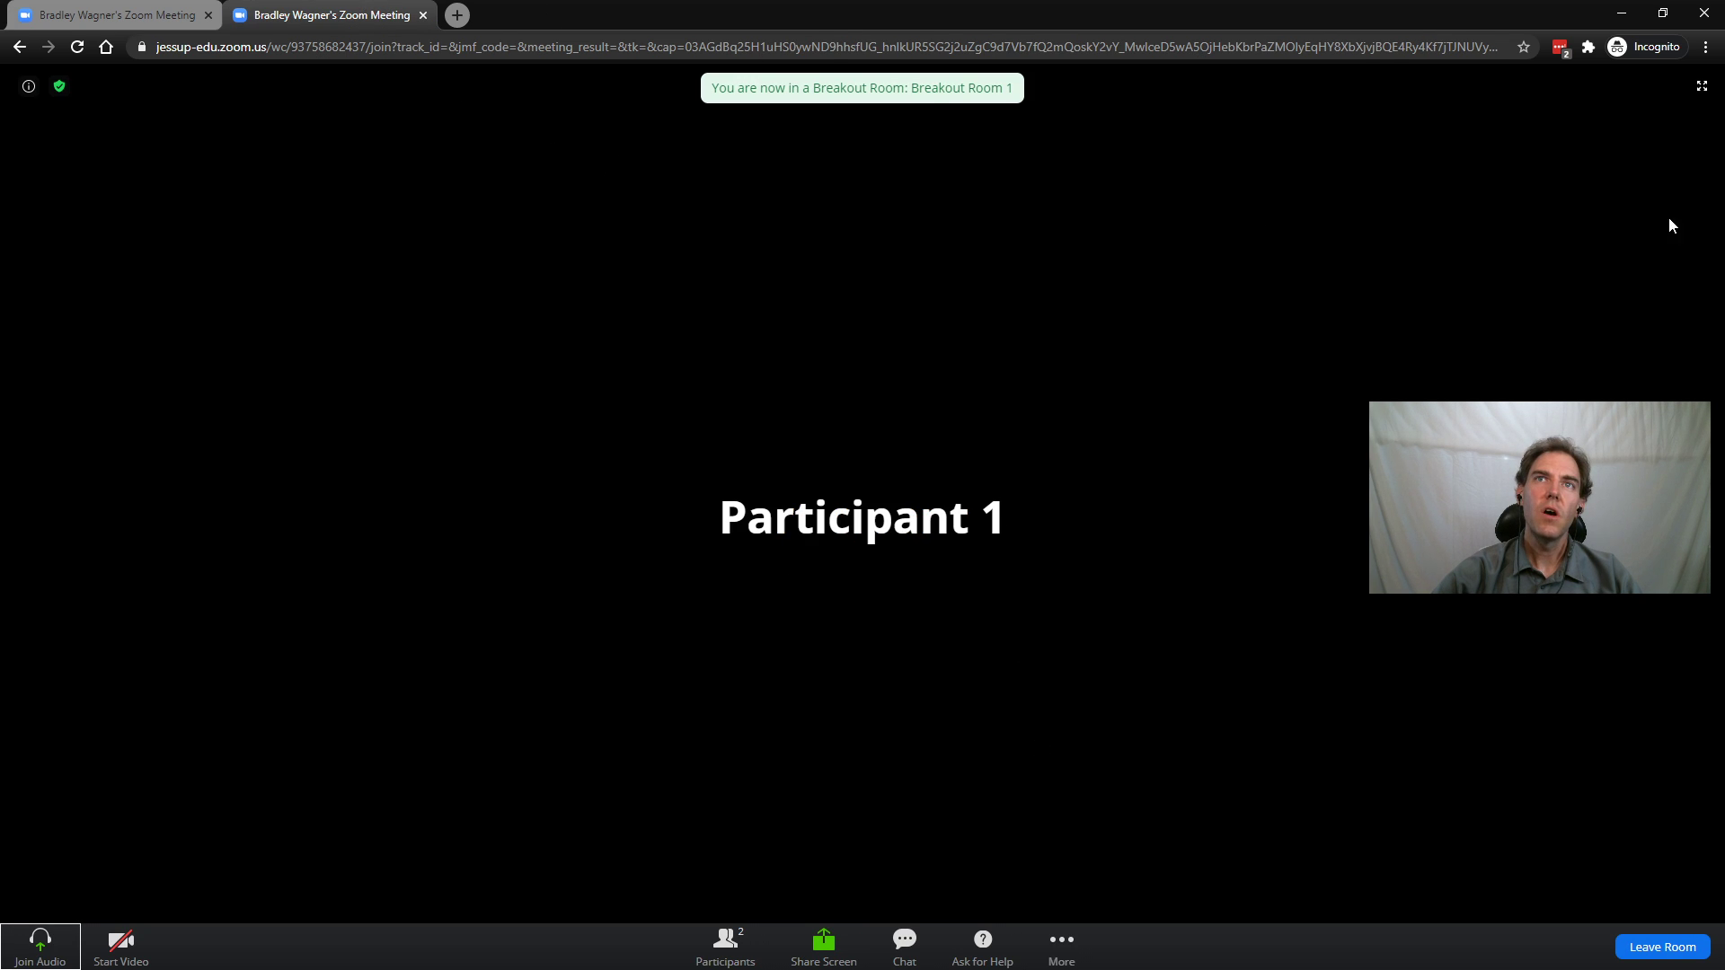